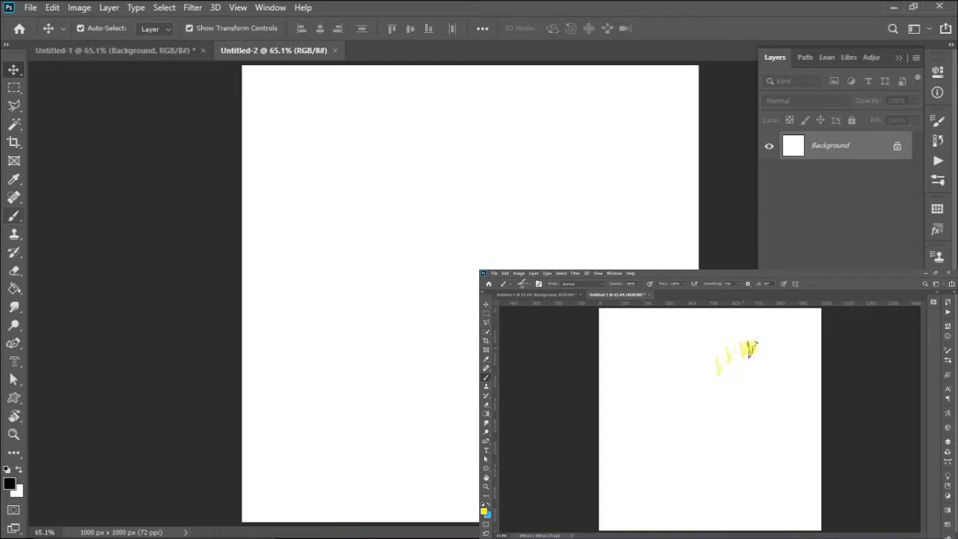
Stamp the WORDS brush repeatedly at one spot on the Background layer with the Brush tool until the word is solid.
key("b")
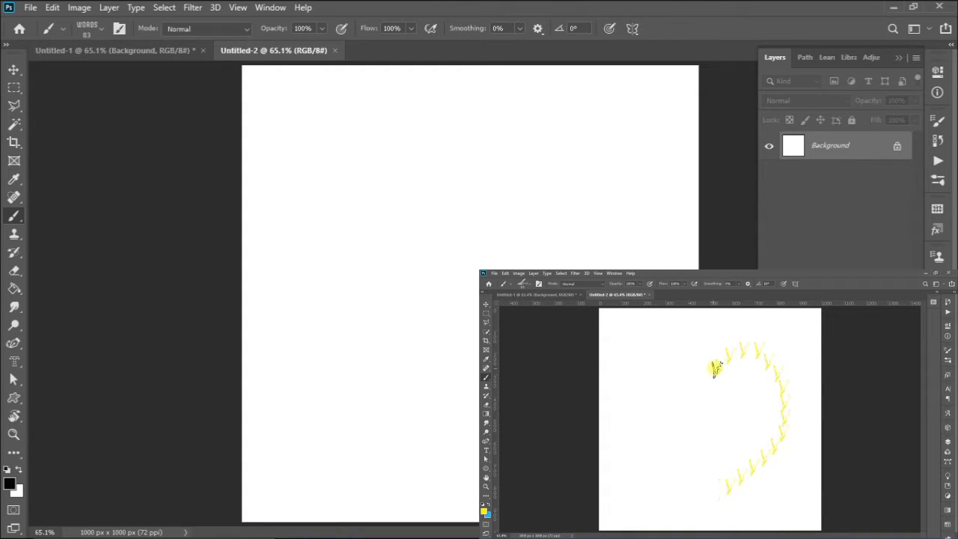
left_click(356, 217)
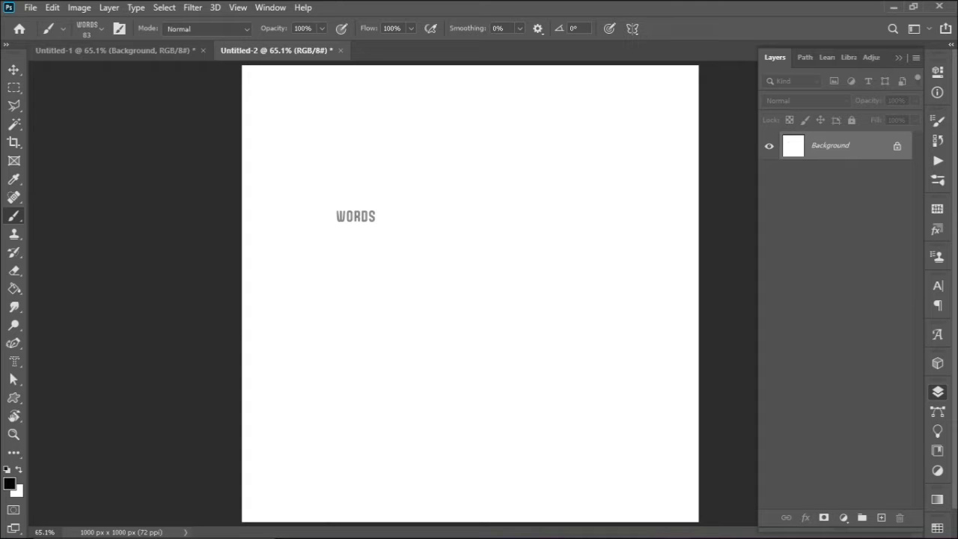
left_click(355, 216)
left_click(355, 217)
Try to define a pattern from the whole canvas without any selection.
left_click(52, 8)
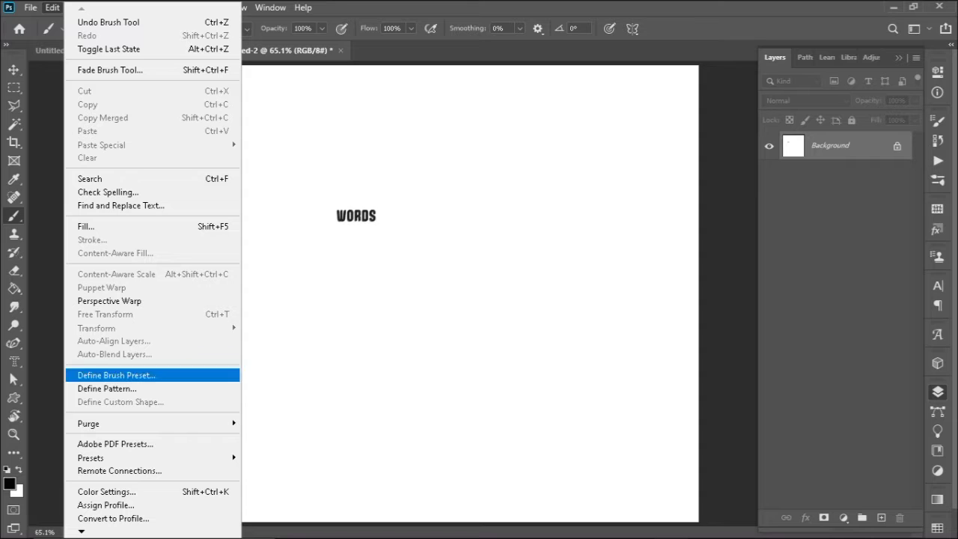
key("Return")
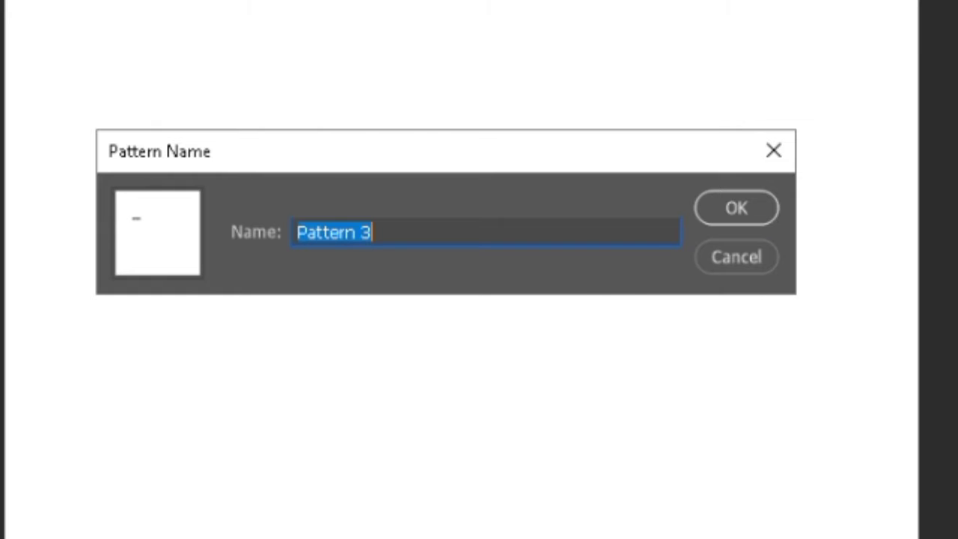
key("Escape")
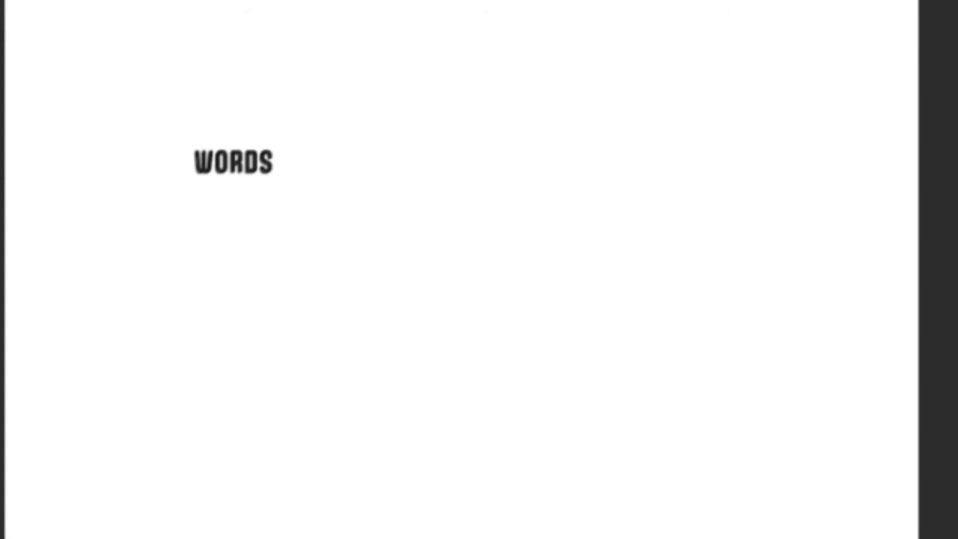
Try to define a pattern from a rectangular selection around the word WORDS, and clear the selection.
left_click_drag(183, 143, 284, 184)
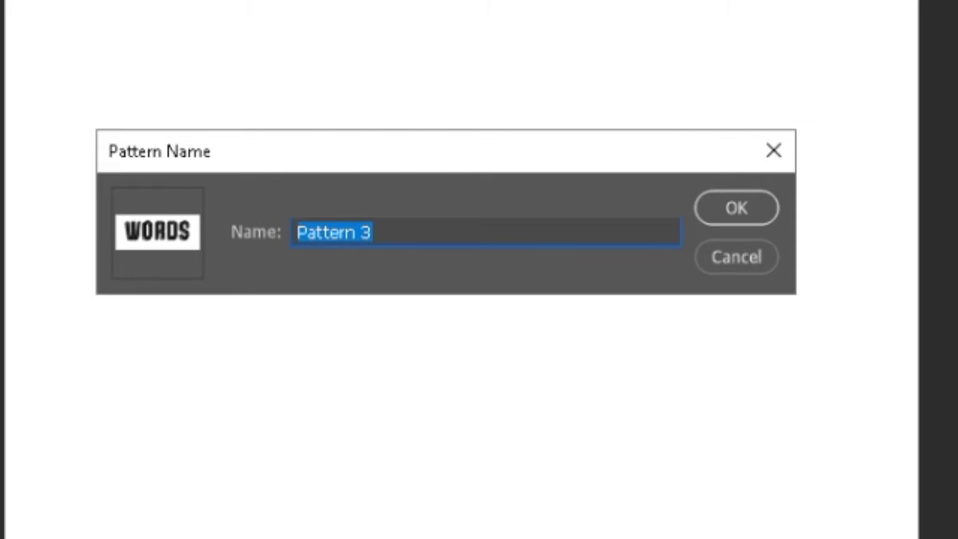
key("Return")
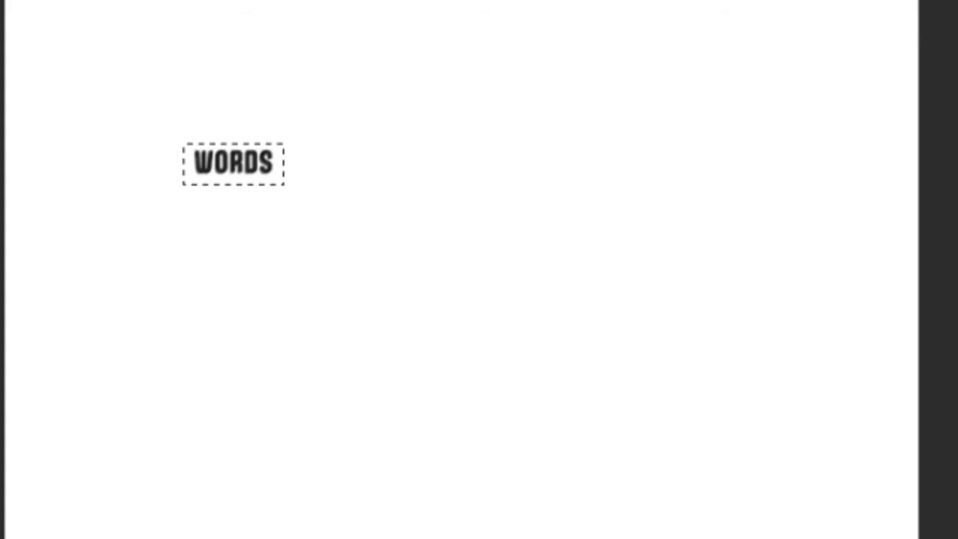
key("ctrl+d")
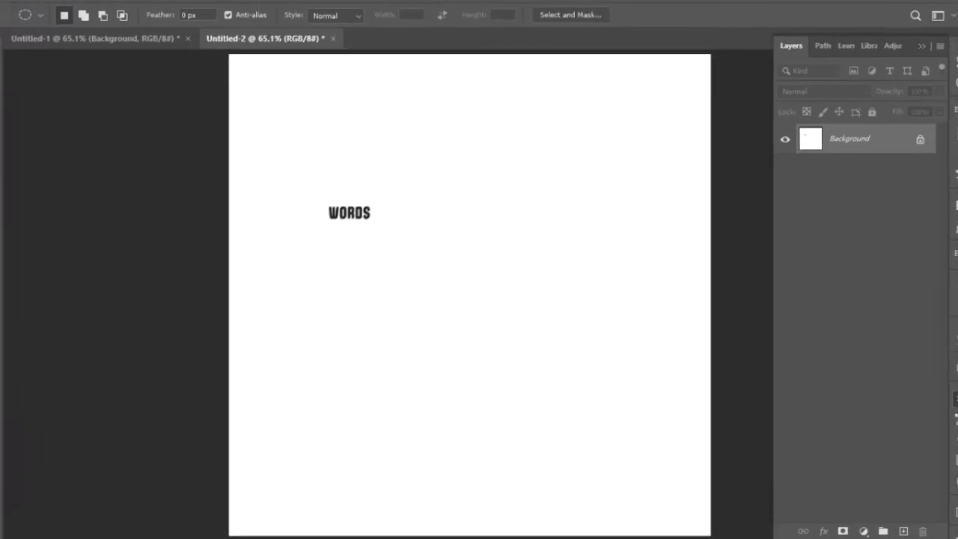
Draw an elliptical selection around the word WORDS and check whether Define Pattern is available for it.
left_click_drag(318, 189, 384, 237)
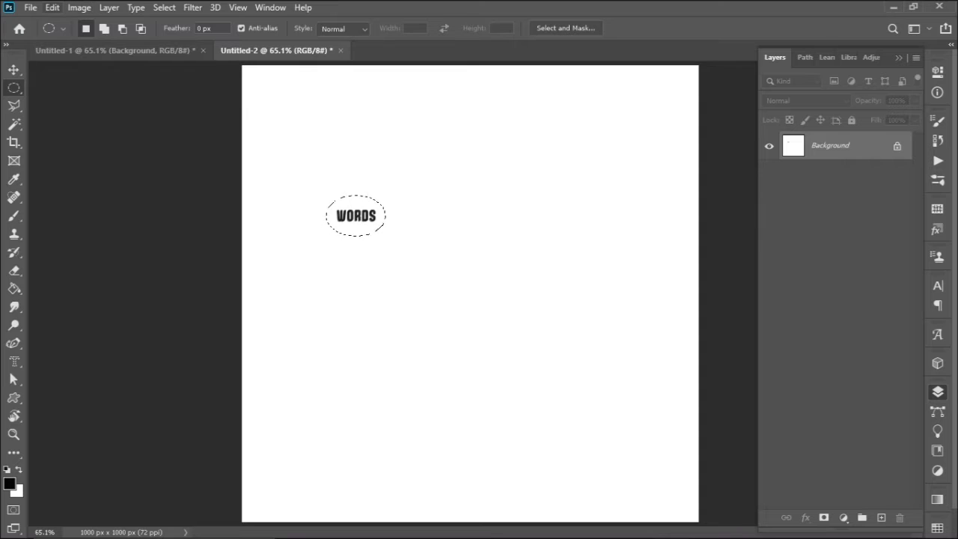
left_click(53, 7)
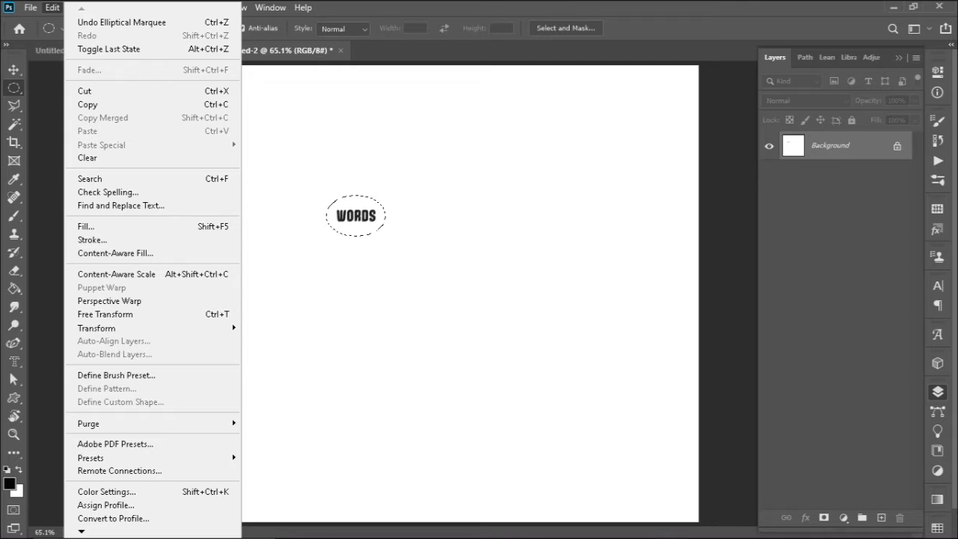
left_click(52, 8)
Replace the elliptical selection with a tight rectangular marquee selection around the word WORDS.
right_click(13, 88)
left_click(97, 88)
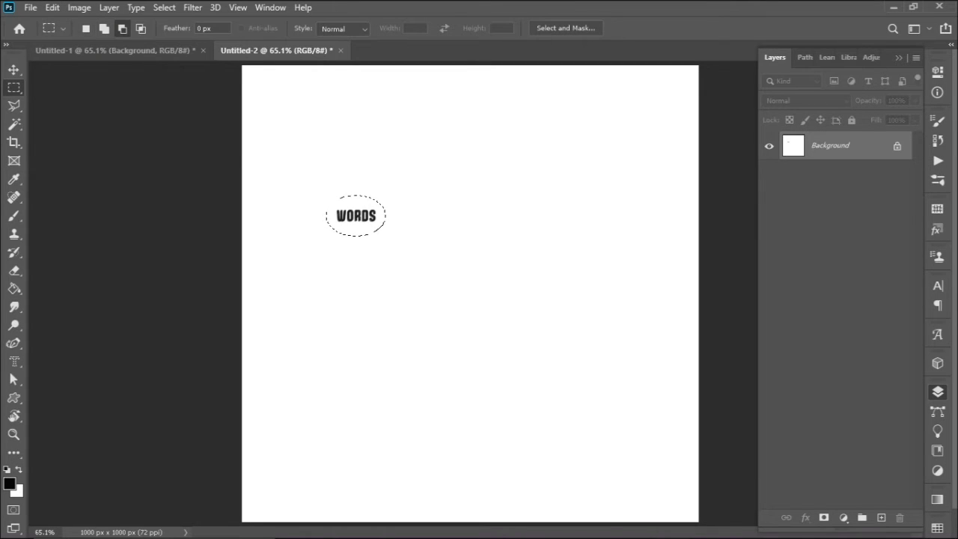
key("ctrl+d")
left_click_drag(332, 204, 384, 226)
Try Define Pattern on the rectangular selection to preview the word on its white background, and cancel it.
left_click(51, 8)
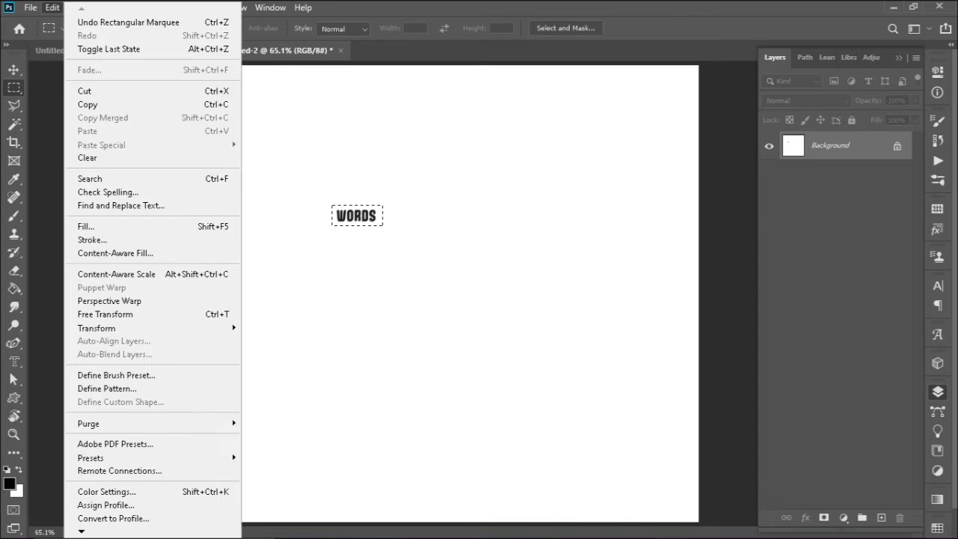
left_click(107, 389)
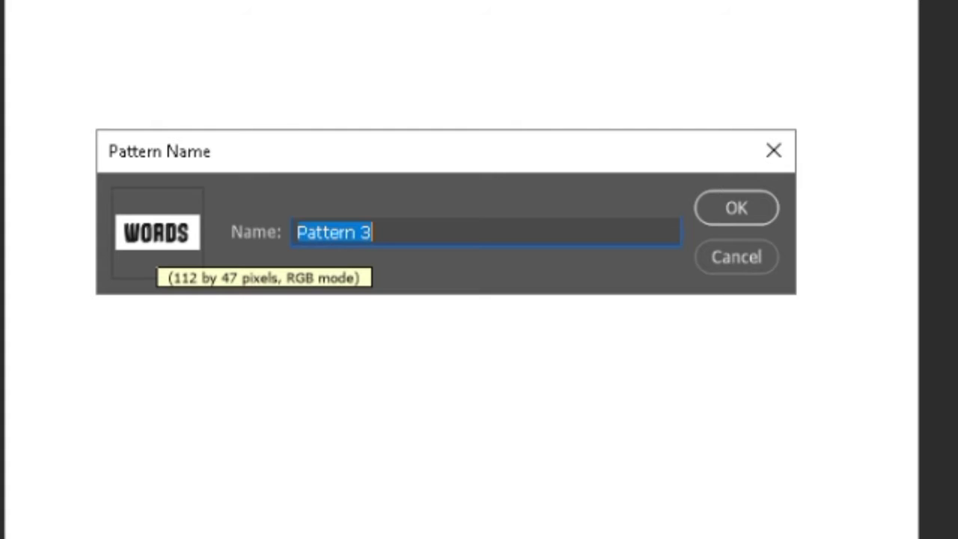
key("Tab")
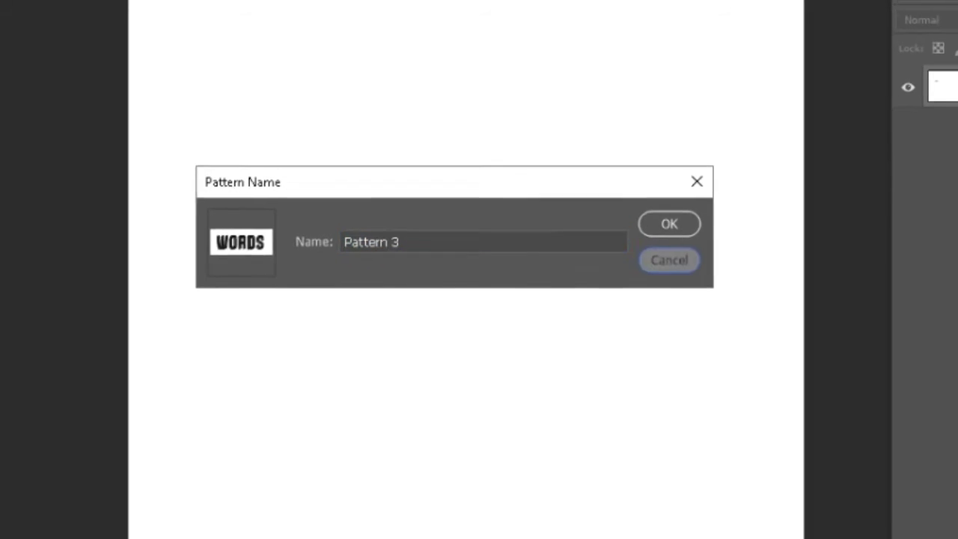
key("Return")
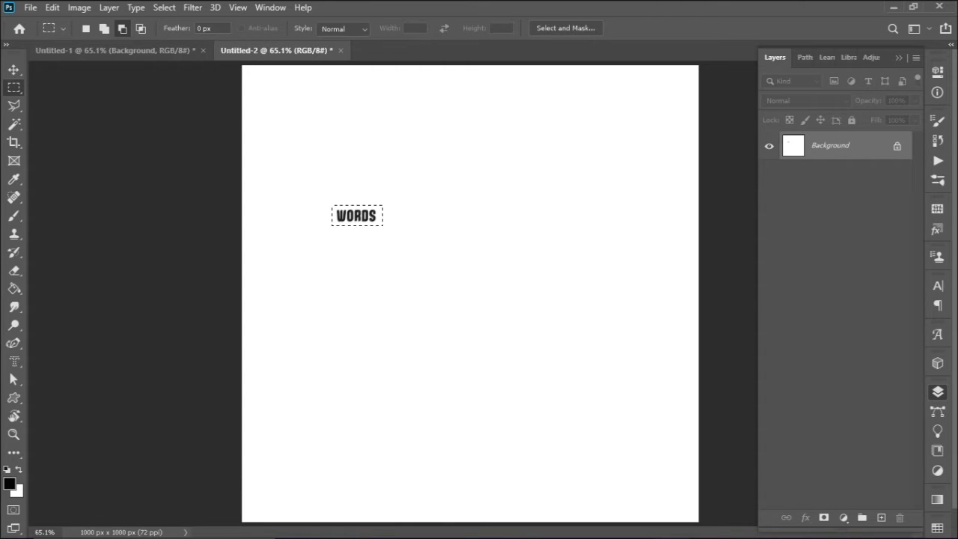
Add a new empty layer above the Background and hide the Background layer.
key("ctrl+shift+n")
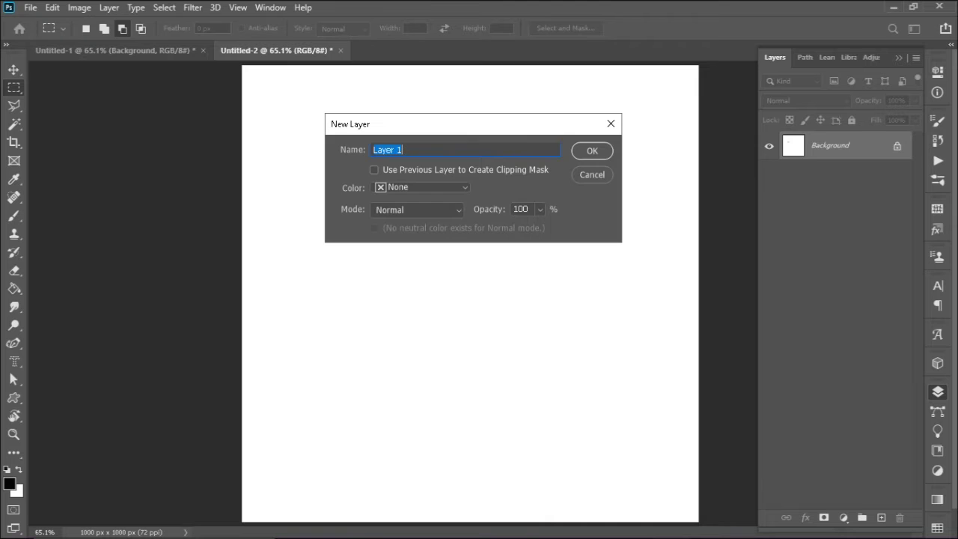
key("Return")
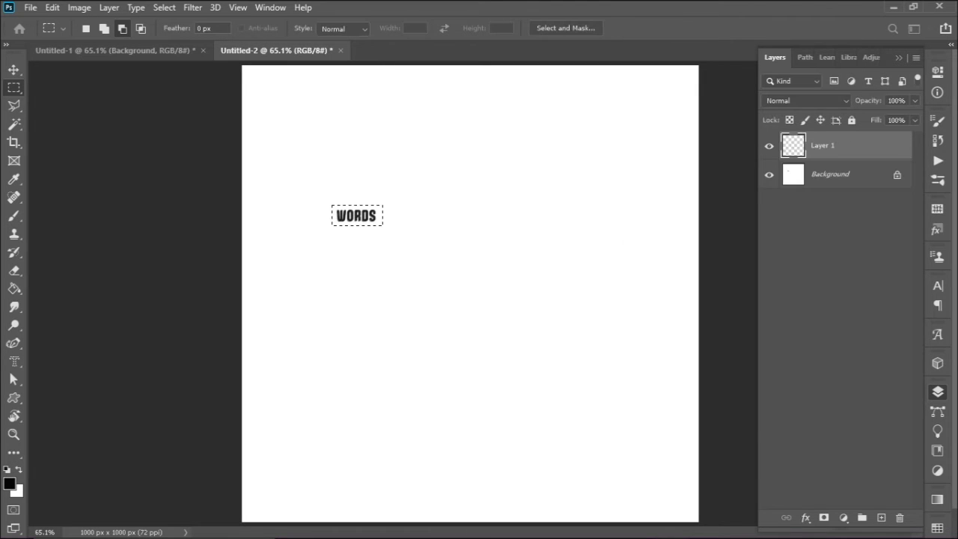
left_click(769, 174)
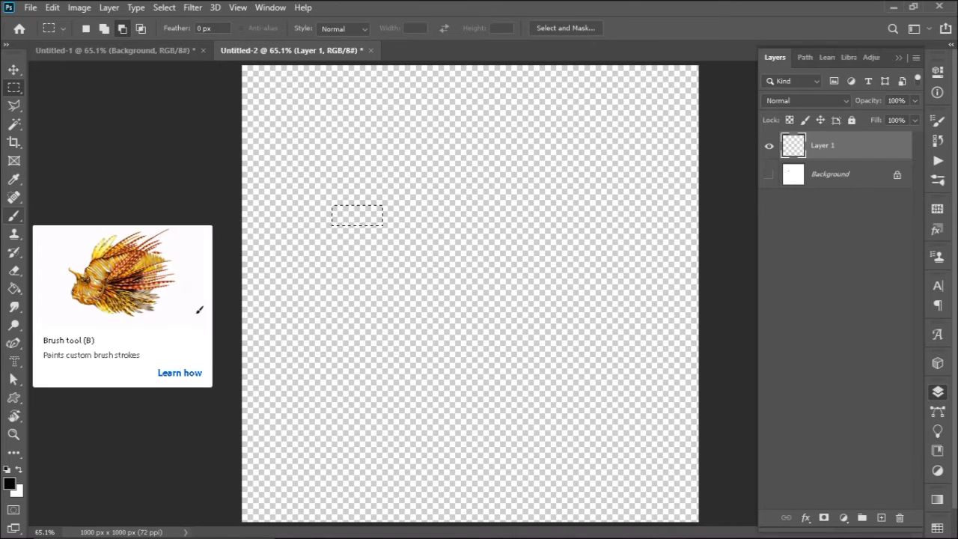
Stamp the WORDS brush inside the rectangular selection on Layer 1 and define it as a pattern named Words.
left_click(14, 216)
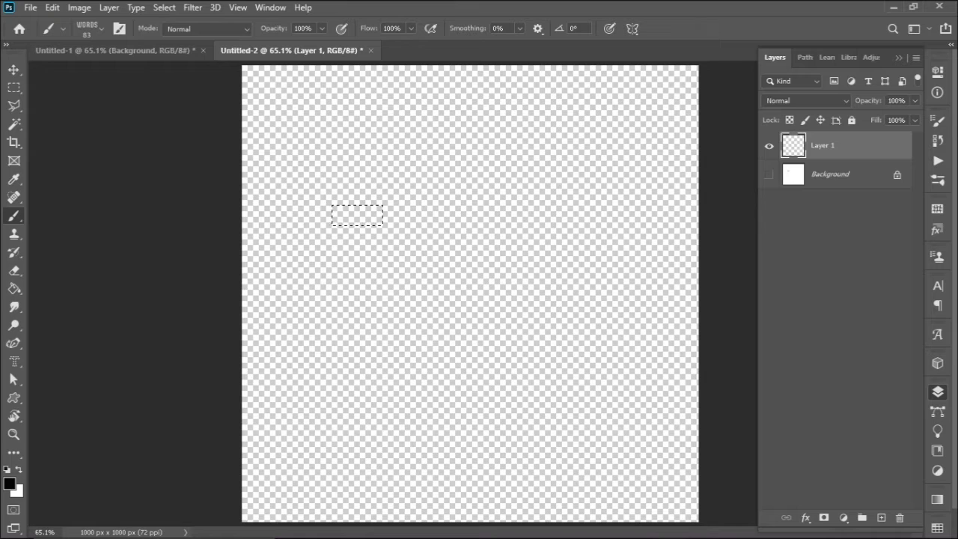
left_click(357, 216)
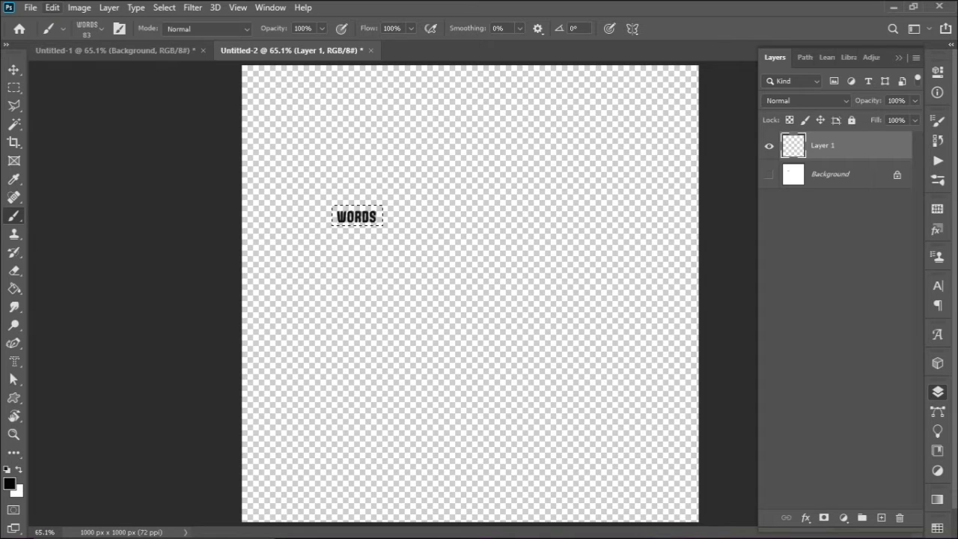
left_click(52, 7)
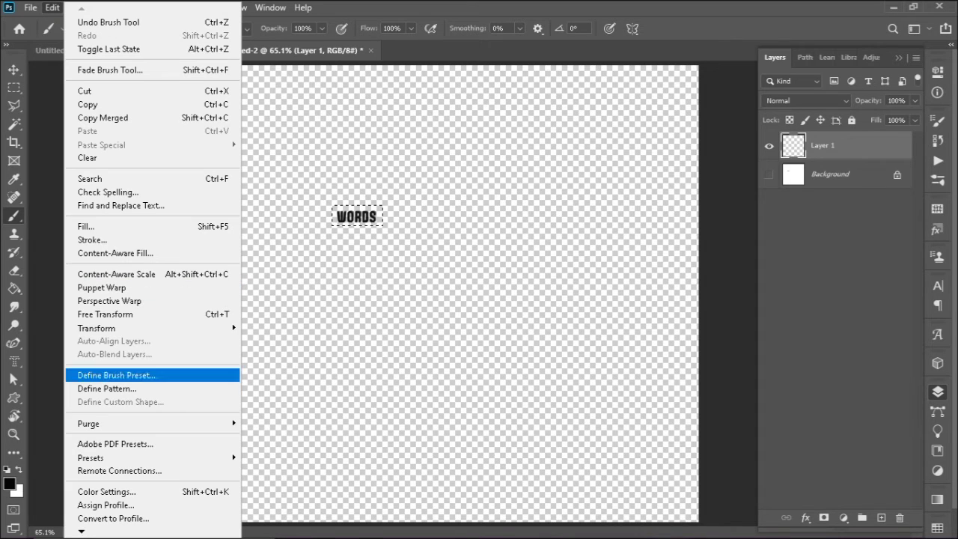
left_click(107, 388)
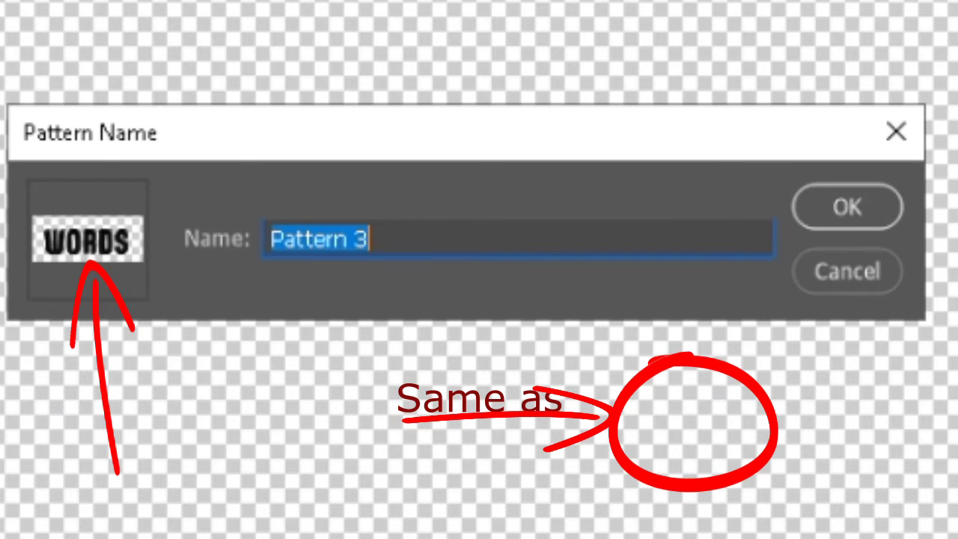
type("Words")
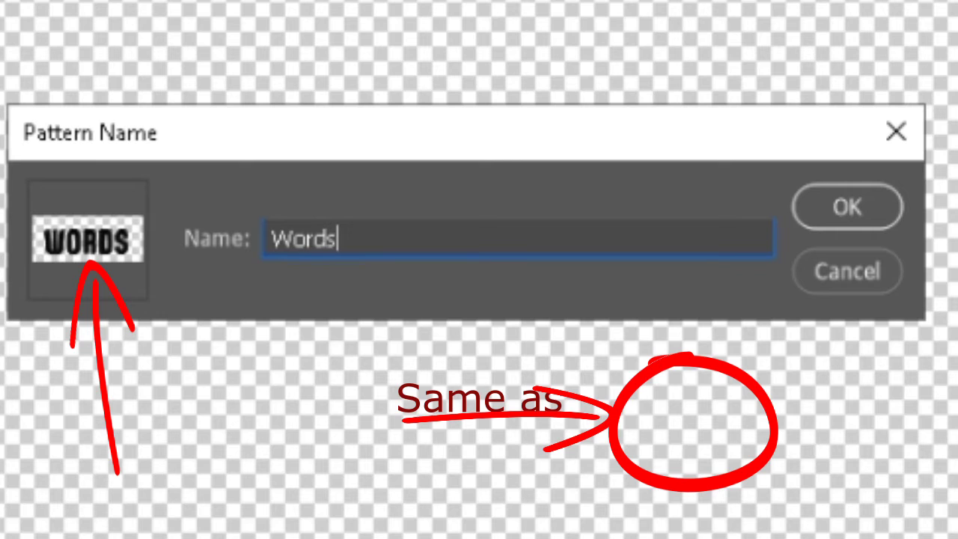
key("Return")
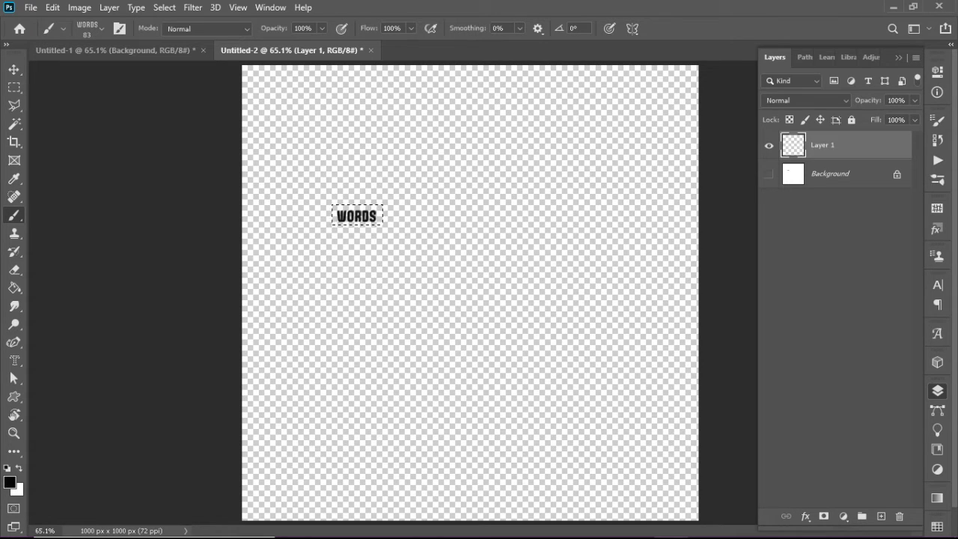
Try filling the transparent area of Layer 1 with the foreground color using the Paint Bucket tool, and undo it.
left_click(14, 287)
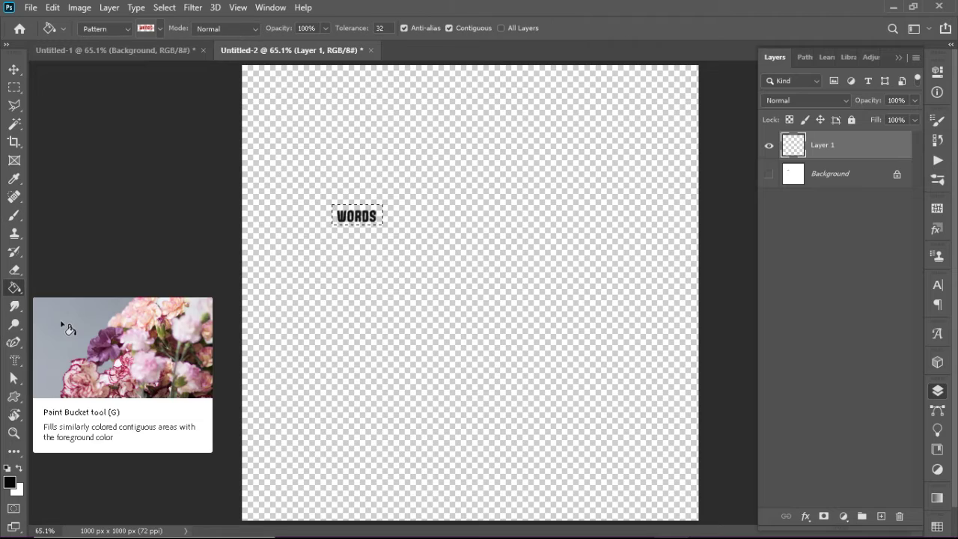
left_click(105, 28)
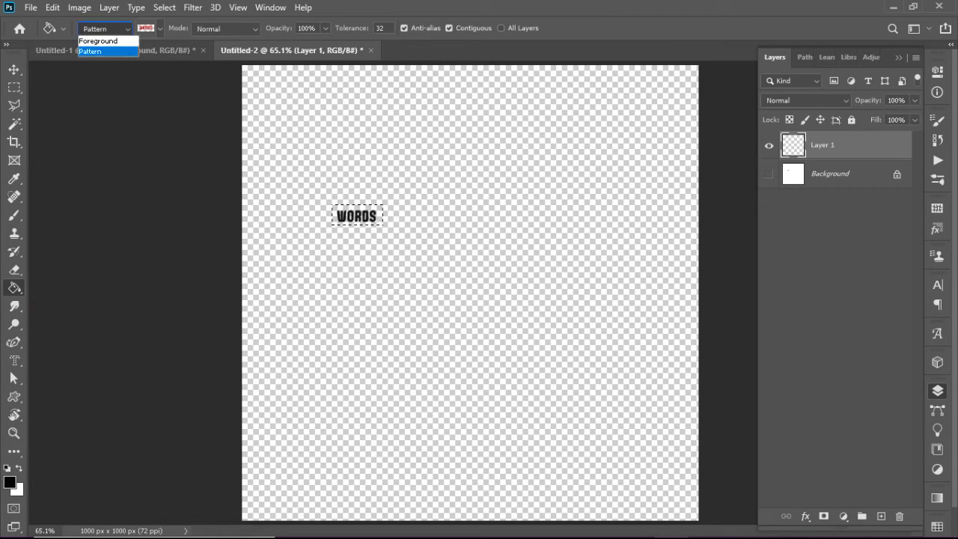
left_click(98, 41)
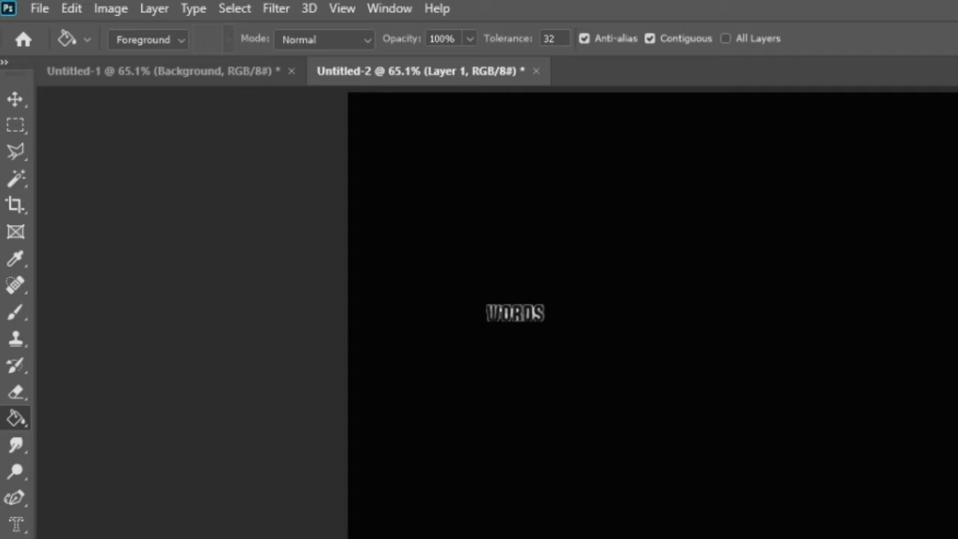
key("ctrl+z")
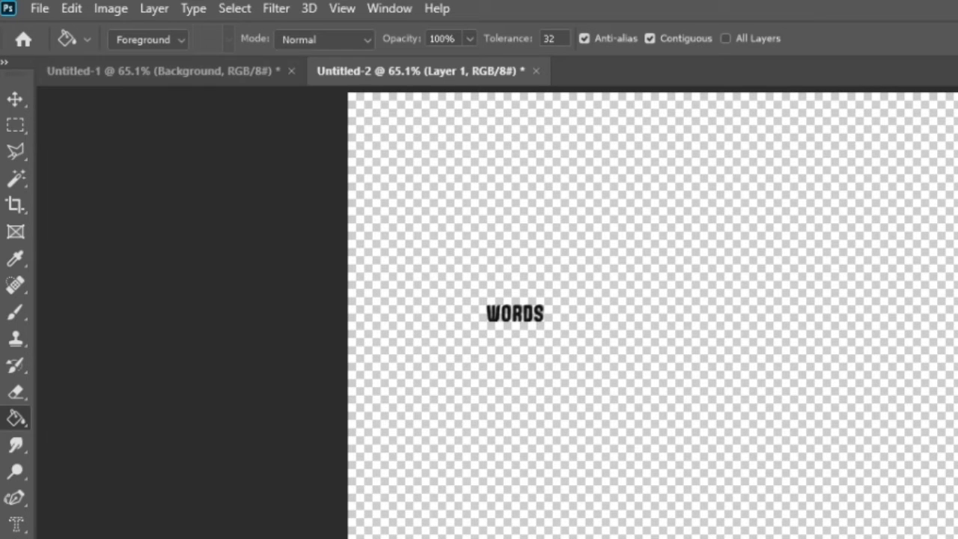
Set the Paint Bucket's fill source to Pattern and choose the Words pattern.
left_click(148, 39)
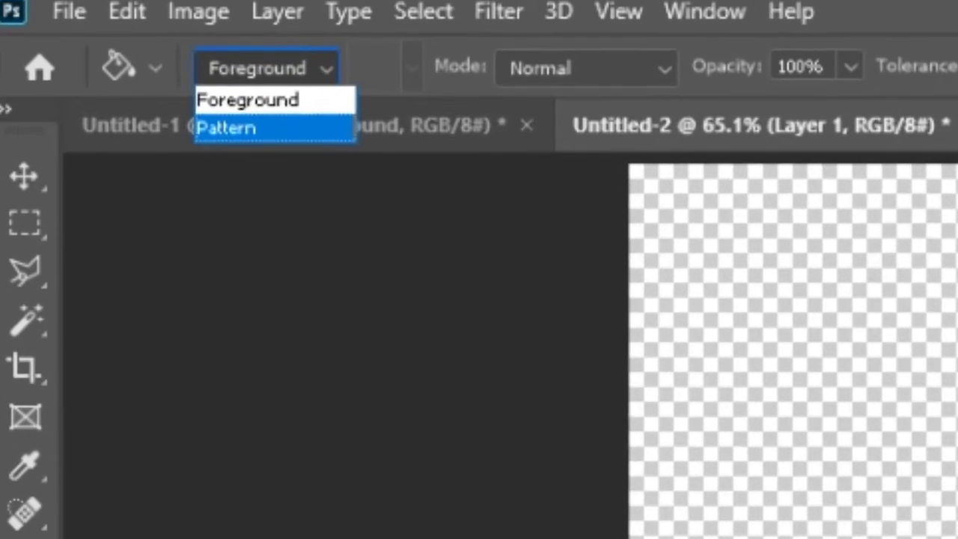
left_click(159, 91)
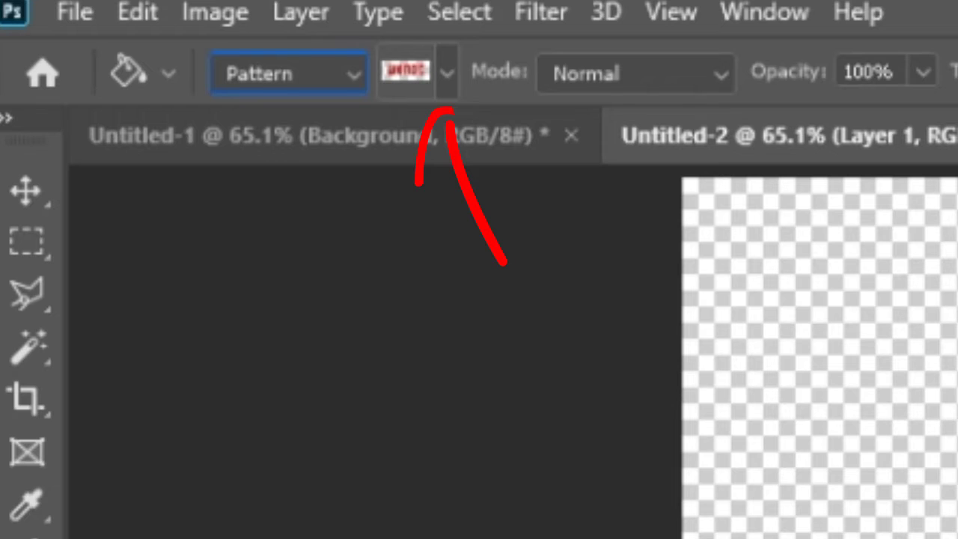
left_click(447, 73)
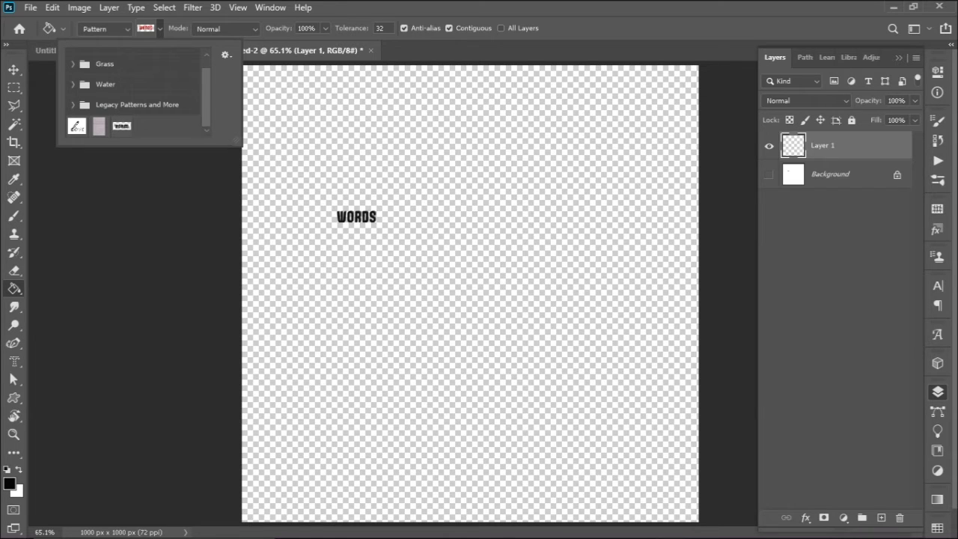
left_click(122, 126)
Try the Words pattern fill across Layer 1, preview it over the Background, undo it and hide the Background again.
left_click(470, 292)
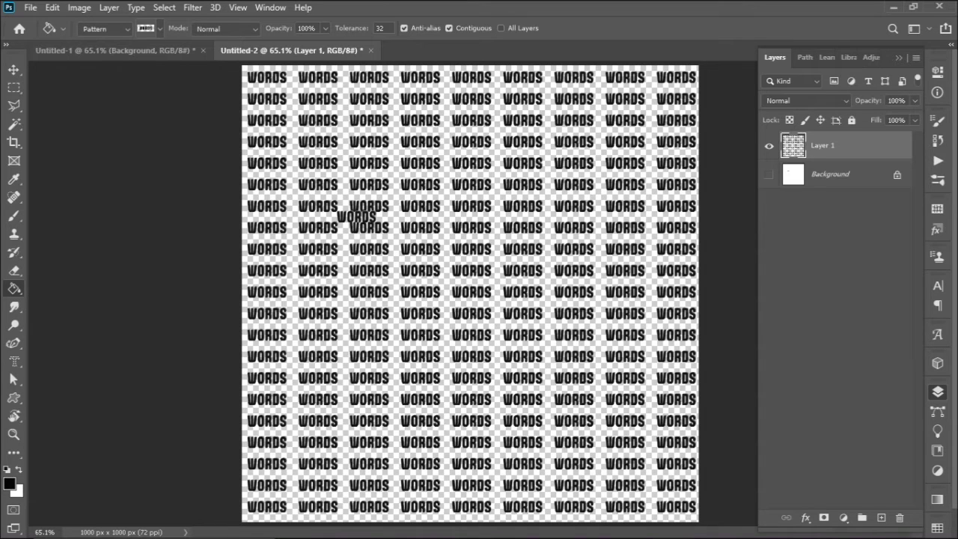
left_click(769, 174)
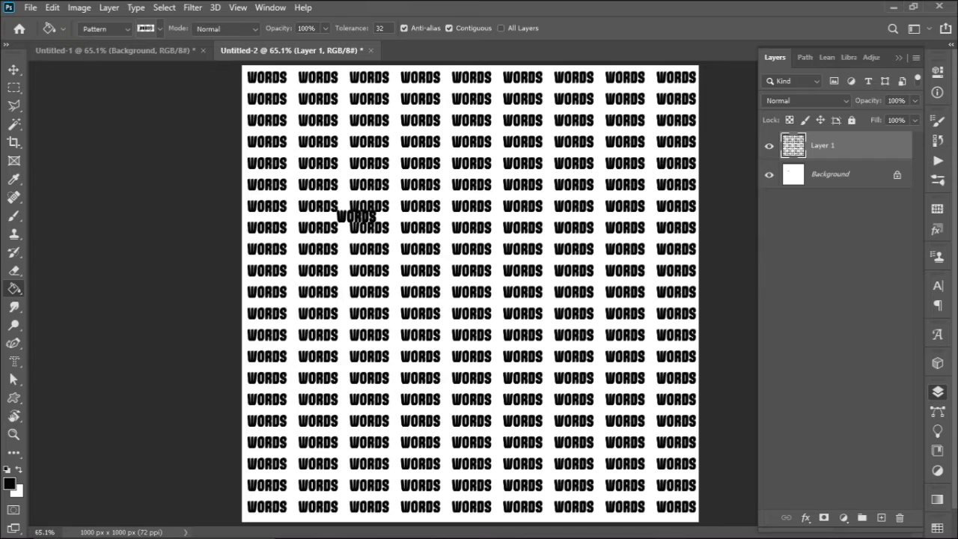
key("ctrl+z")
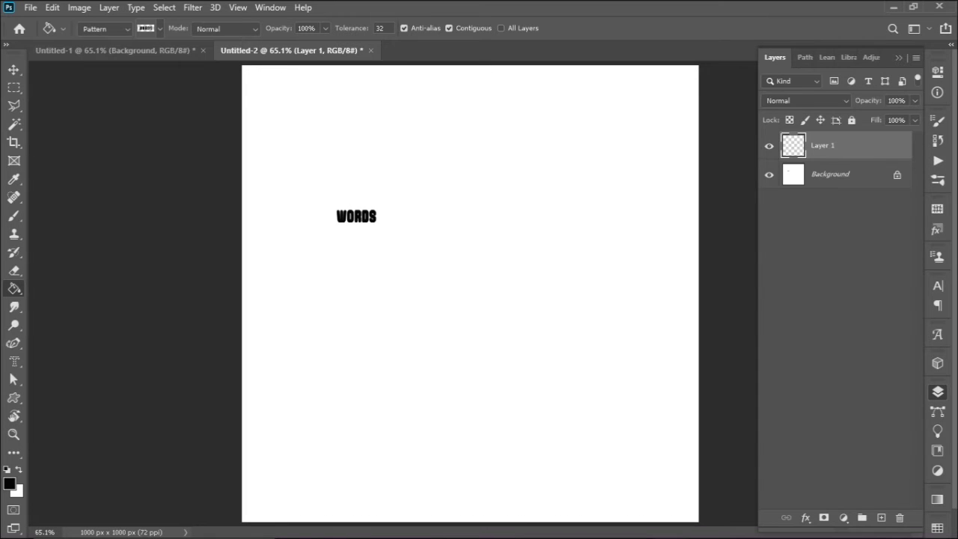
left_click(770, 175)
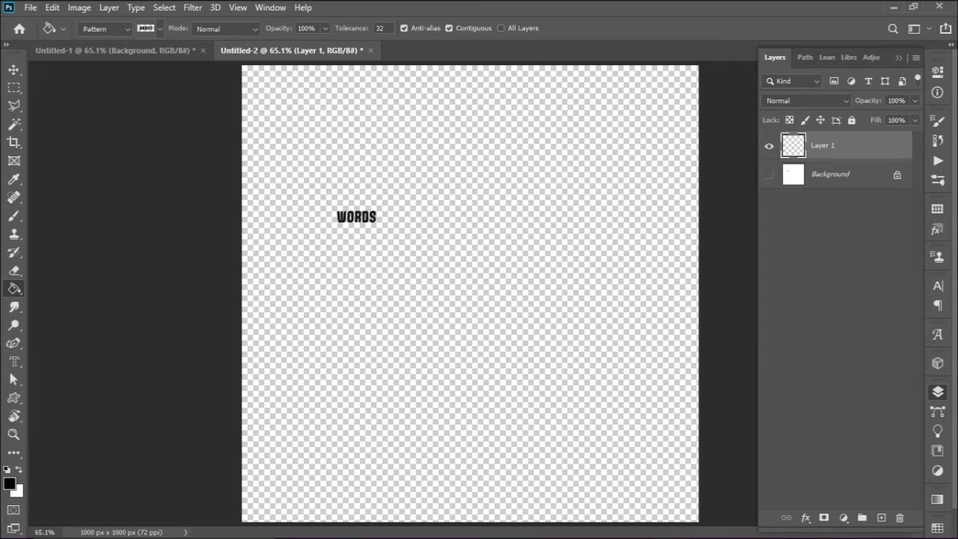
Set the foreground color to bright green #0ce80c and stamp the WORDS brush below the black word on Layer 1.
left_click(13, 216)
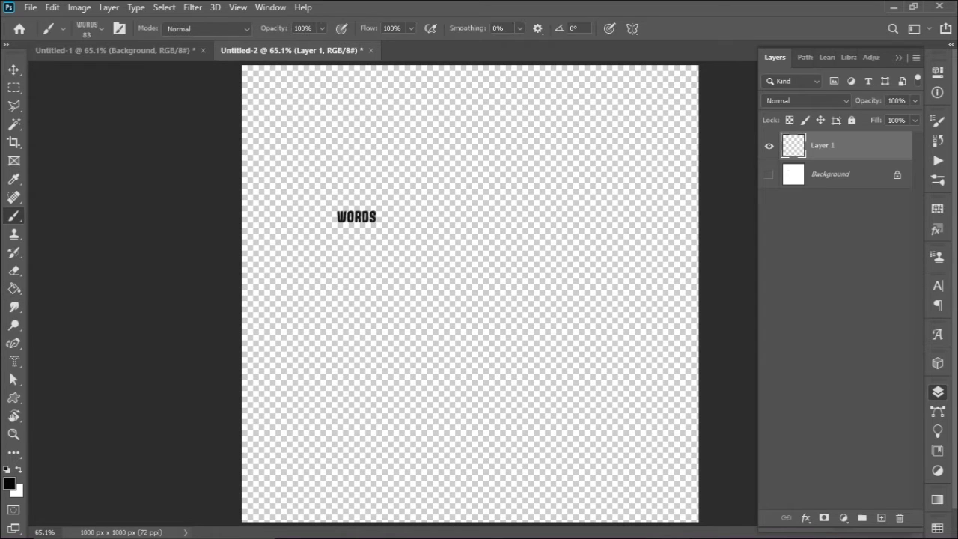
left_click(9, 484)
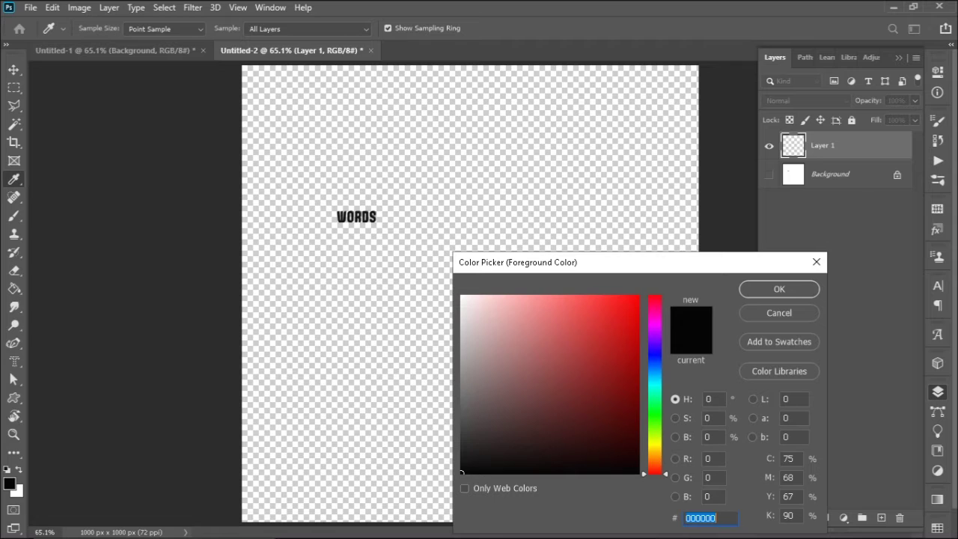
left_click(628, 308)
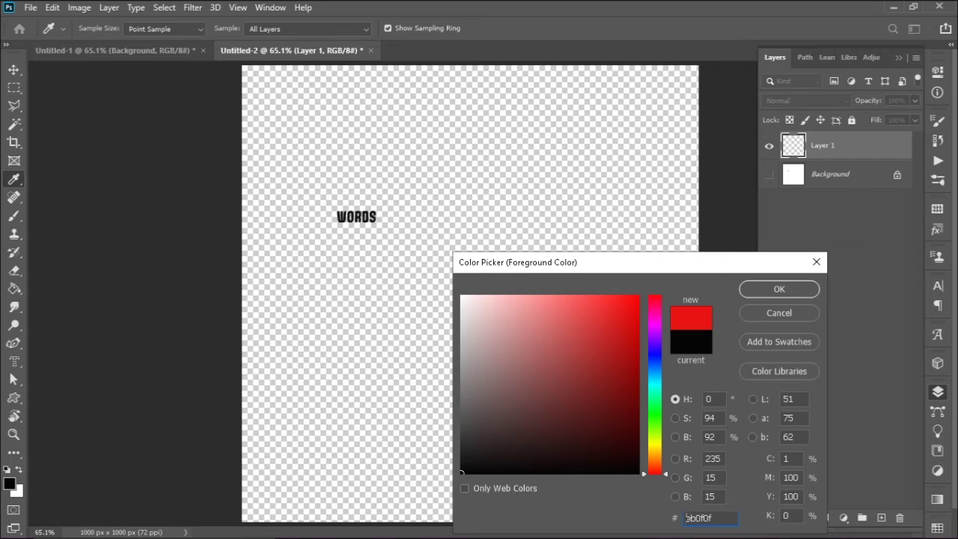
double_click(687, 518)
type("0feb0f")
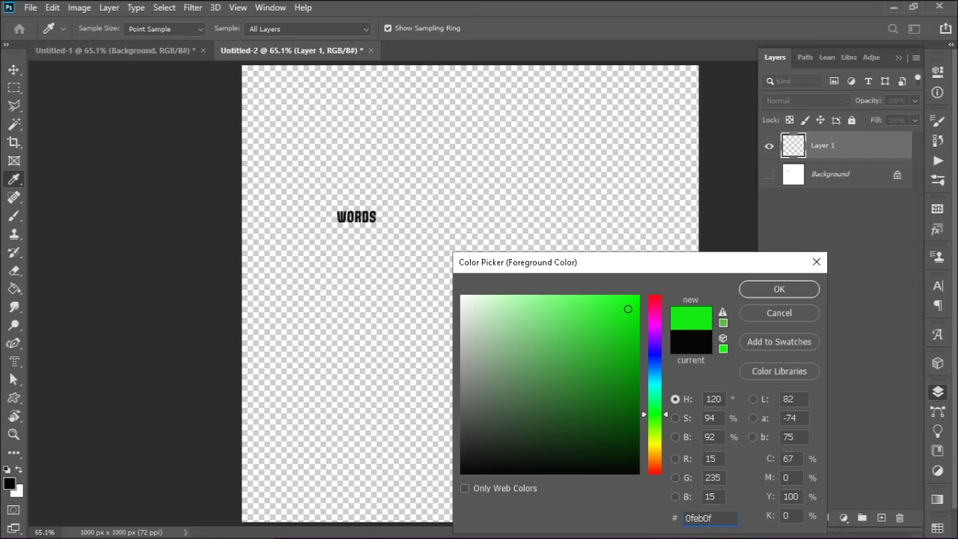
double_click(687, 517)
type("0ce80c")
key("Return")
key("b")
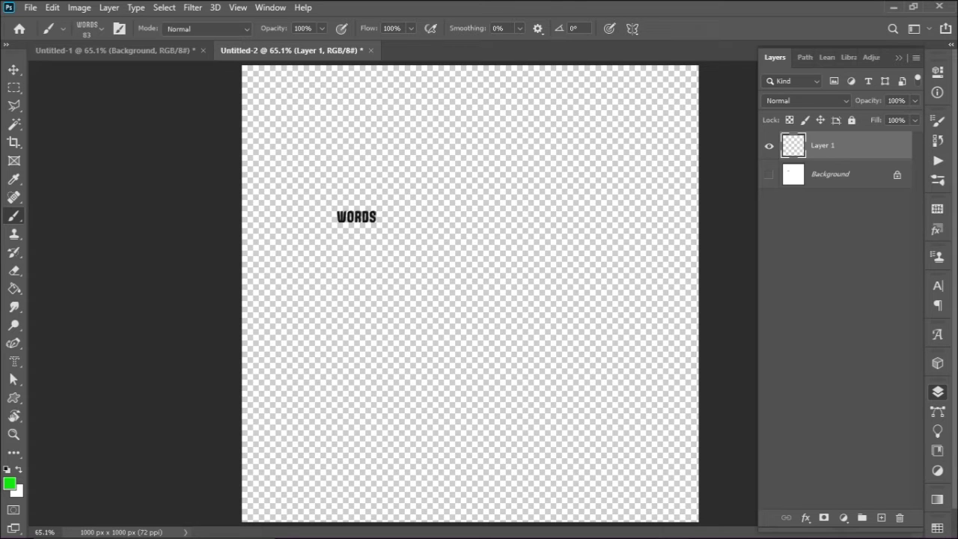
left_click(354, 281)
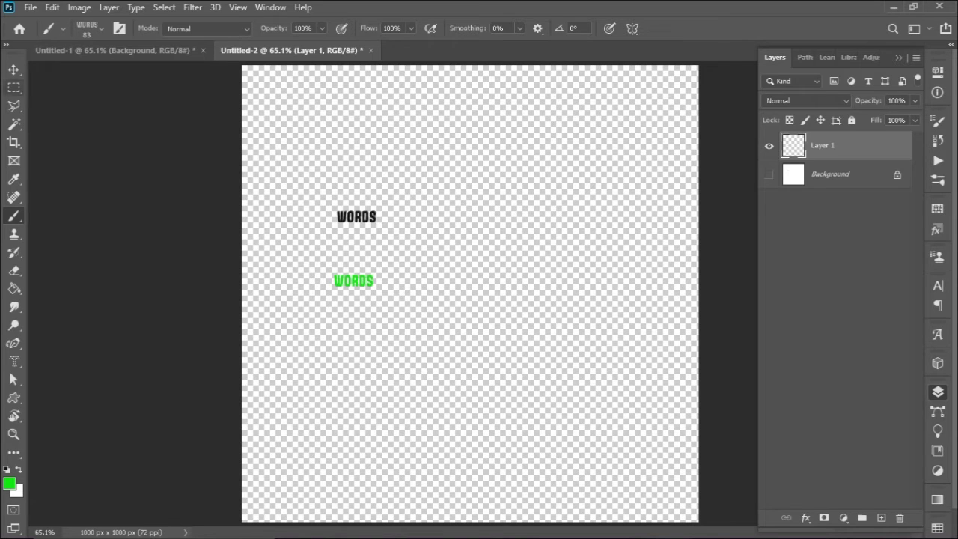
Select the green WORDS stamp with a tight rectangular marquee, define it as a pattern named Words 02, and deselect.
key("m")
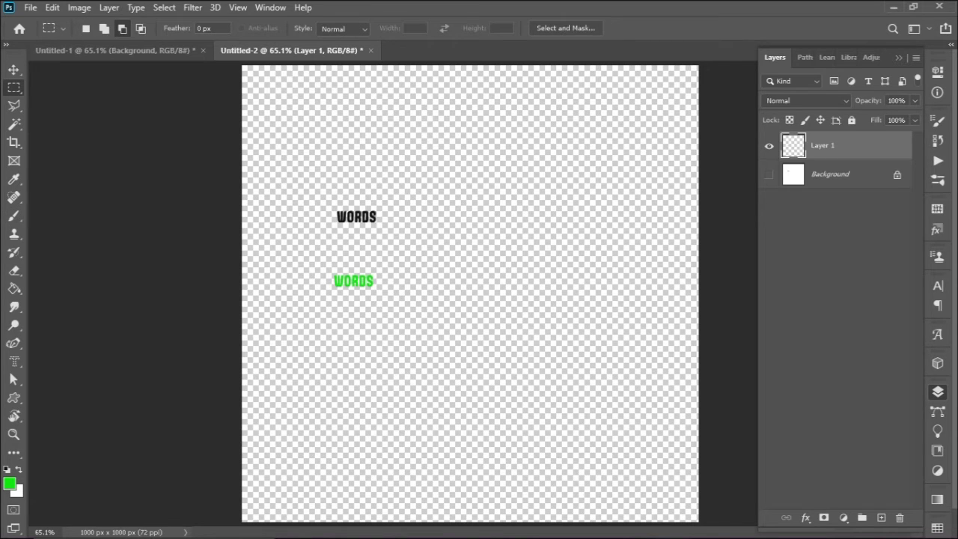
left_click_drag(332, 274, 377, 289)
left_click(51, 7)
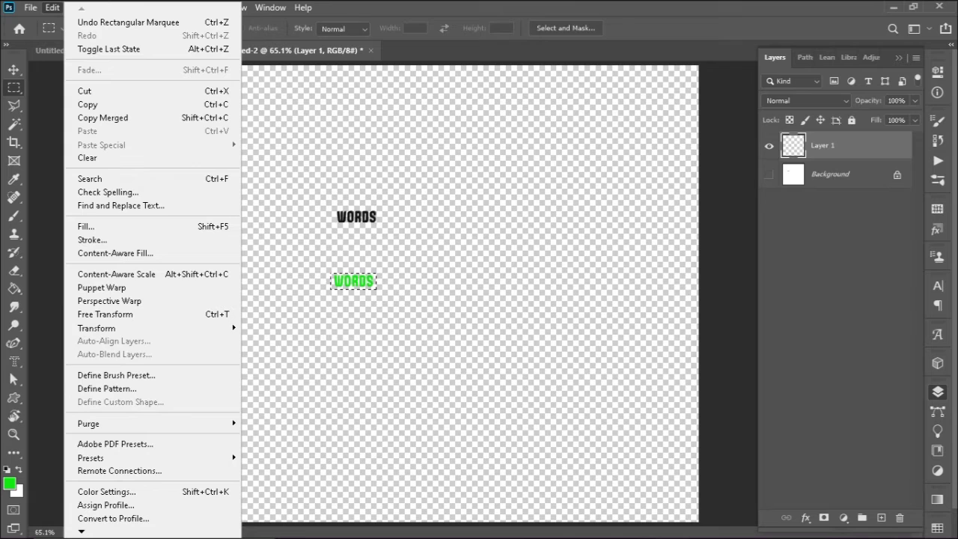
left_click(107, 388)
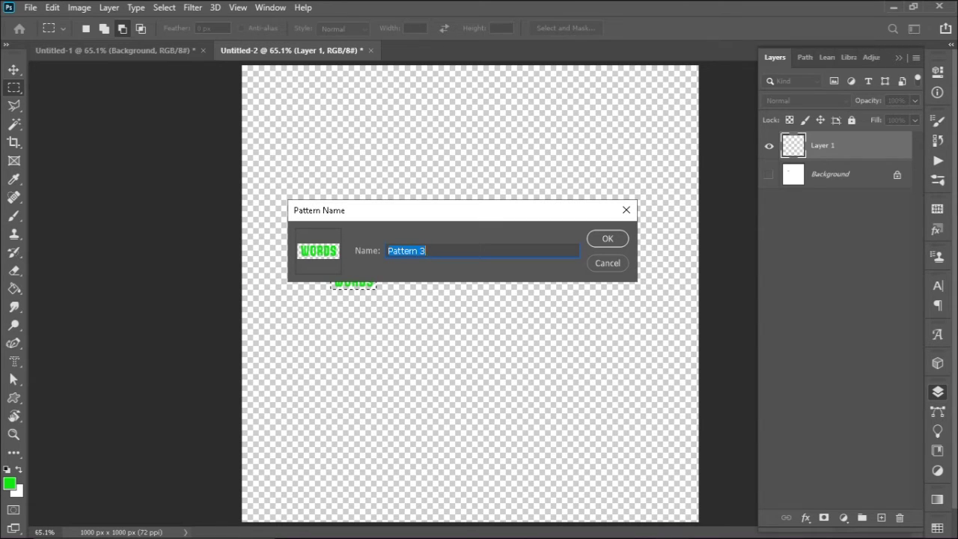
type("Words 02")
key("Return")
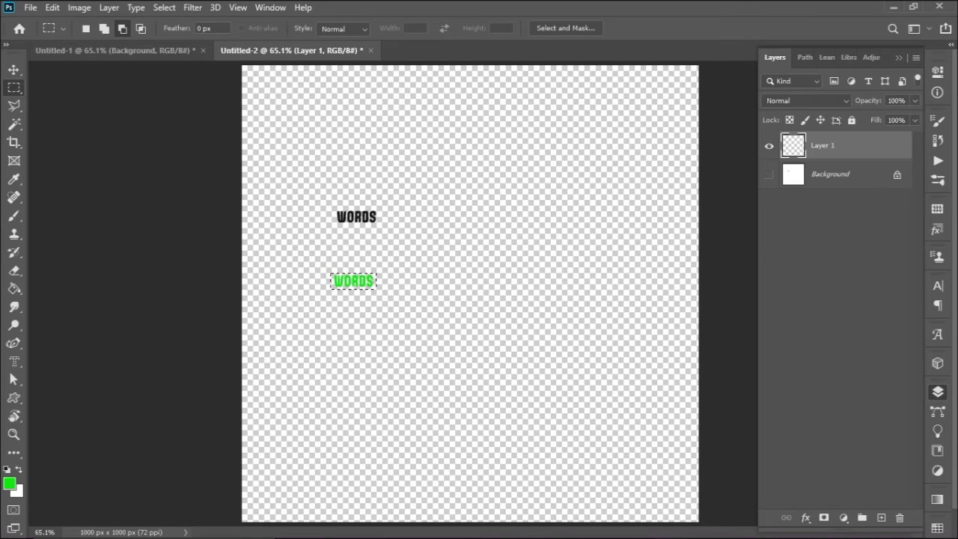
key("ctrl+d")
Draw an ellipse shape about 226 px wide and 302 px high beside the two WORDS stamps.
left_click(13, 398)
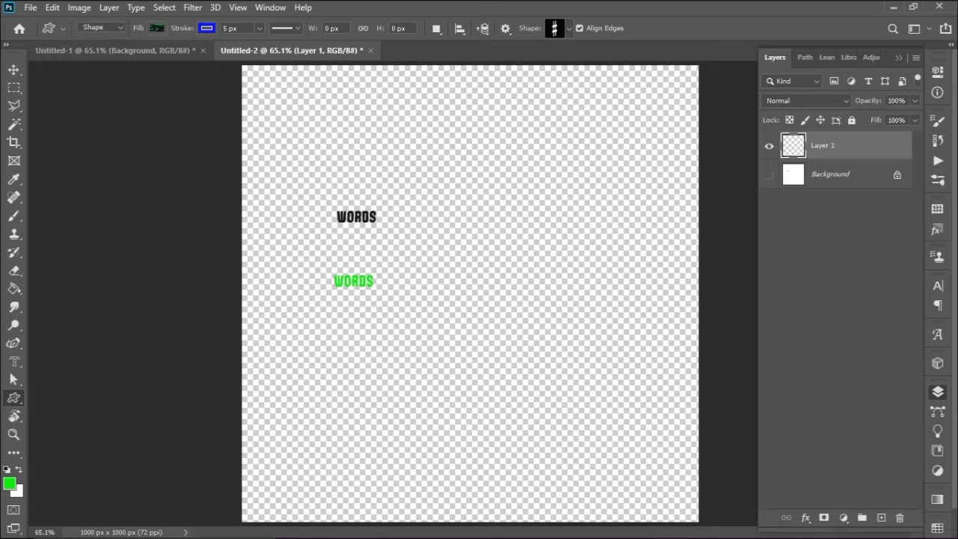
right_click(14, 398)
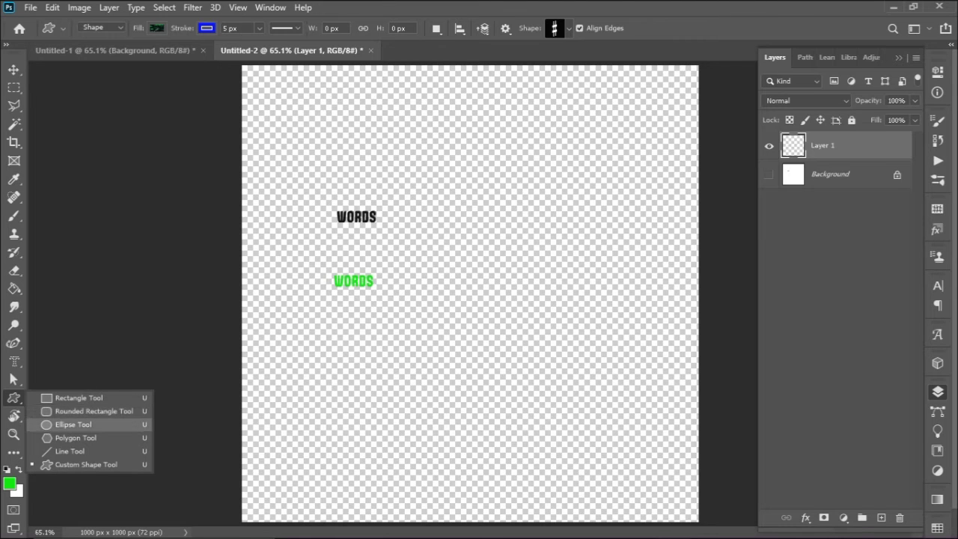
left_click(74, 425)
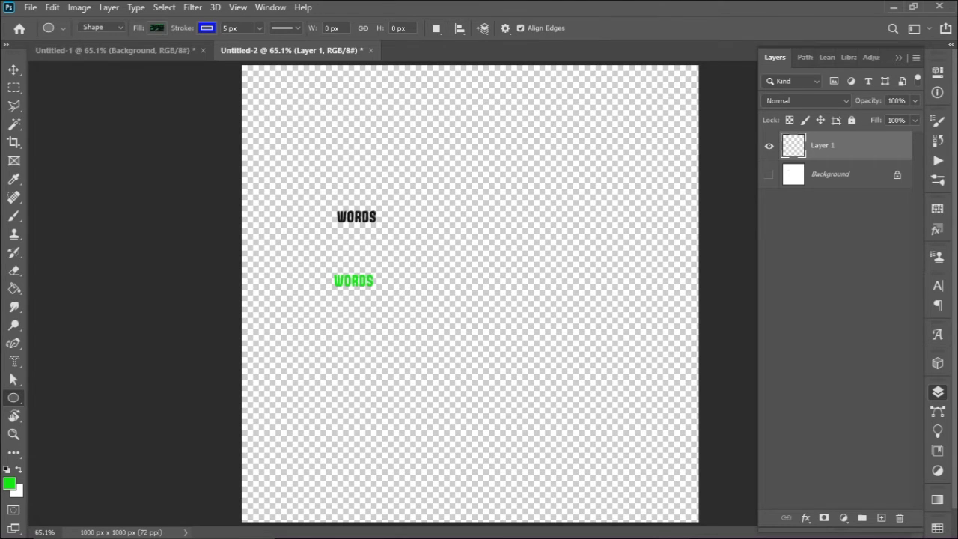
mouse_move(396, 216)
left_mouse_down()
mouse_move(461, 352)
mouse_move(500, 353)
left_mouse_up()
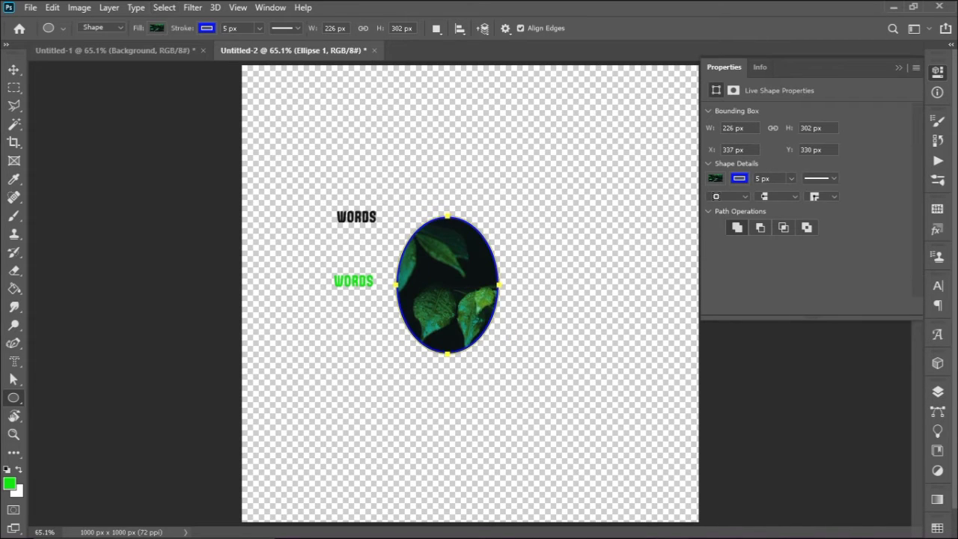
Remove the ellipse's fill and set its stroke width to 50 px.
left_click(156, 28)
left_click(75, 55)
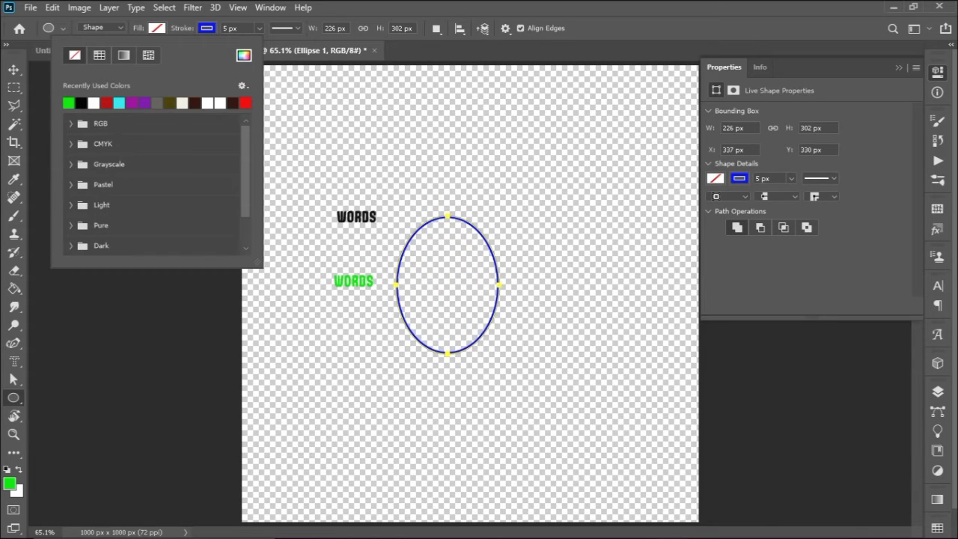
left_click(207, 28)
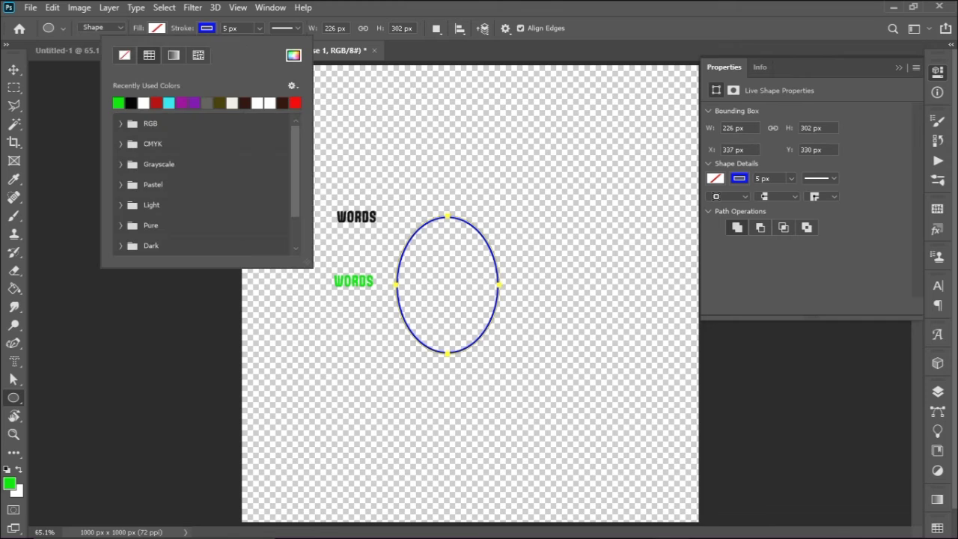
left_click(230, 29)
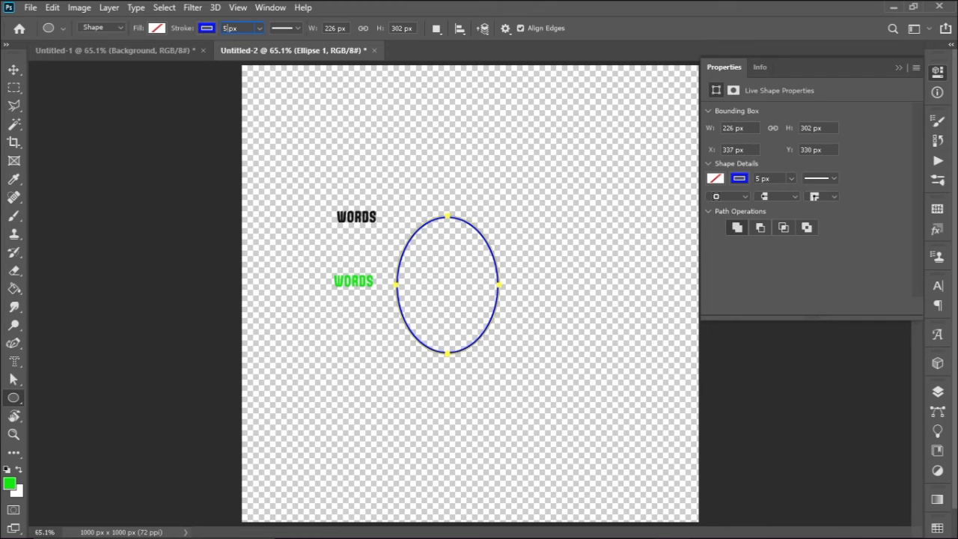
type("0")
key("Return")
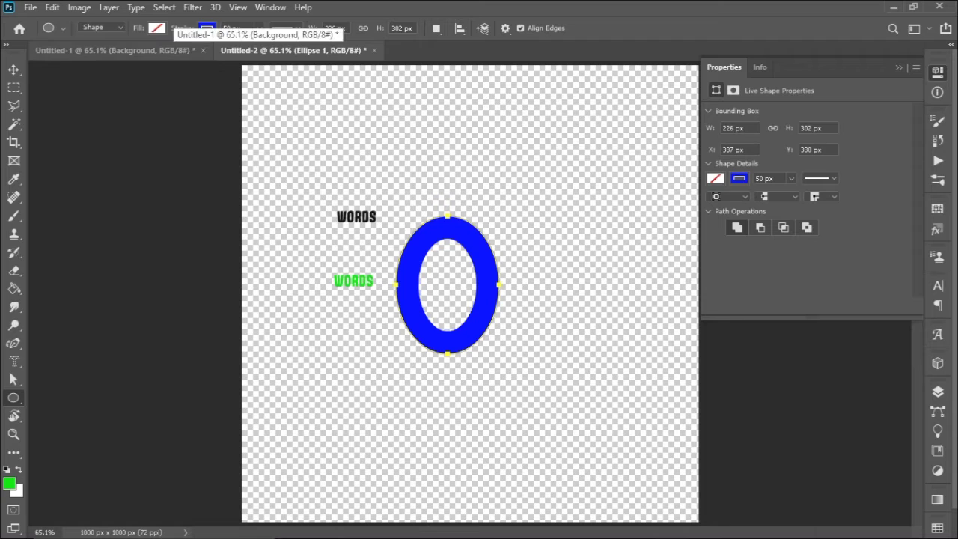
Change the ellipse's stroke from solid color to the green Words 02 pattern.
left_click(157, 28)
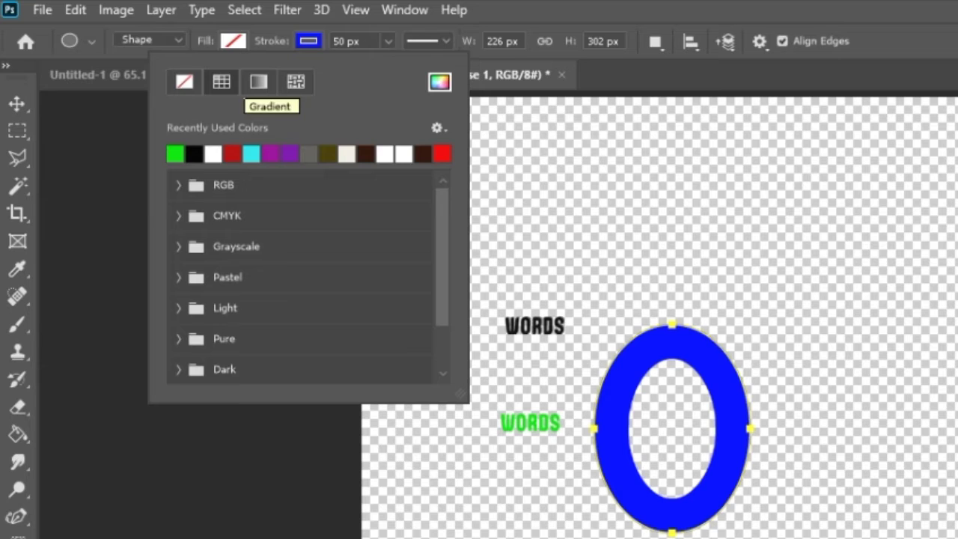
left_click(296, 82)
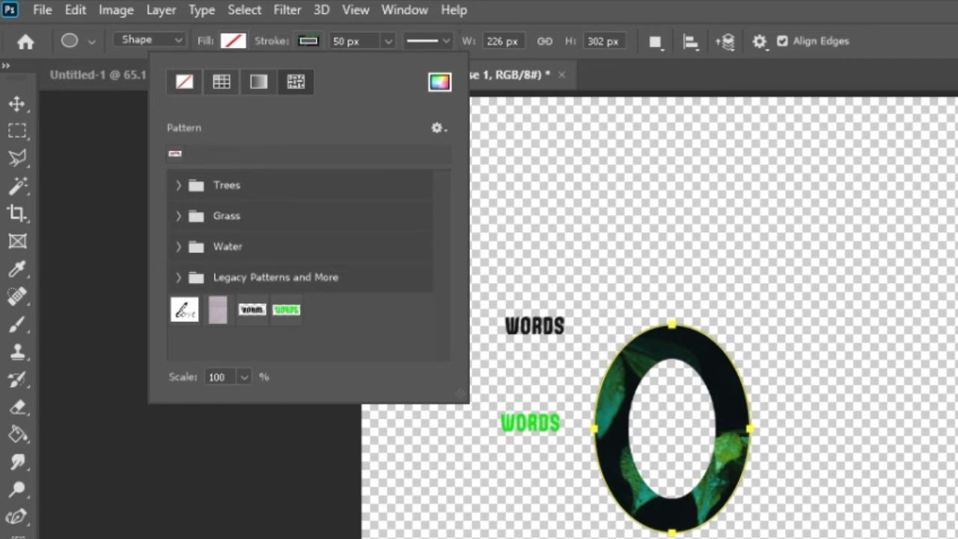
left_click(287, 309)
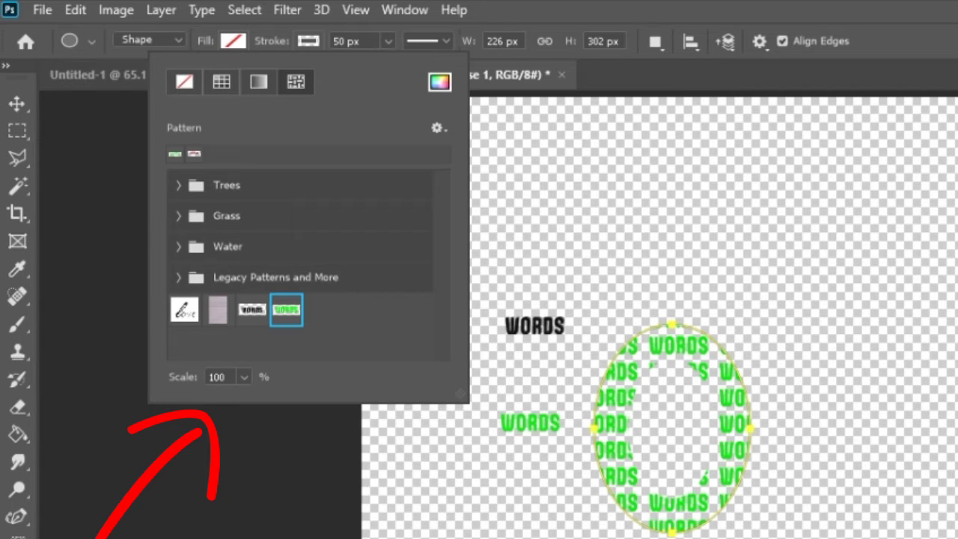
Try scaling the ellipse's stroke pattern to 10% and 20%.
key("BackSpace")
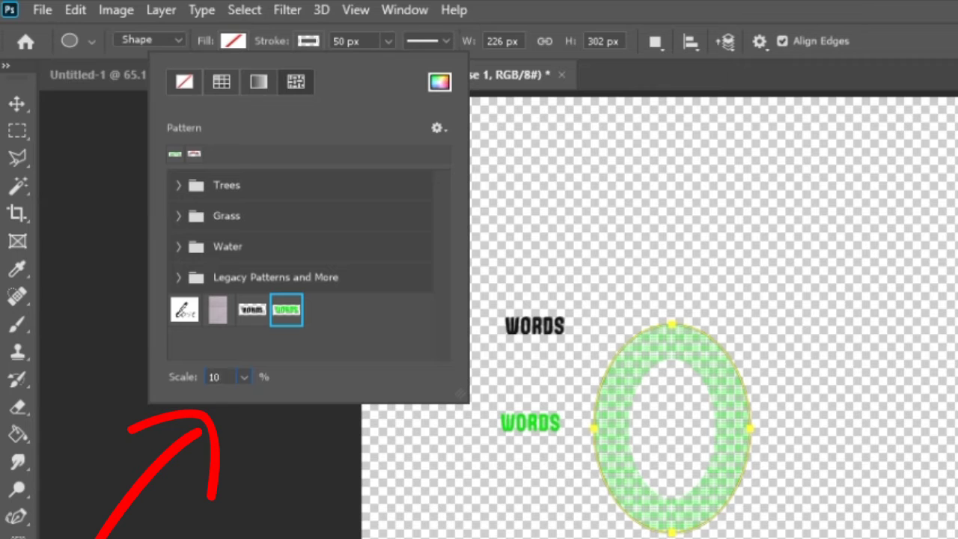
key("BackSpace")
key("BackSpace")
type("20")
key("Return")
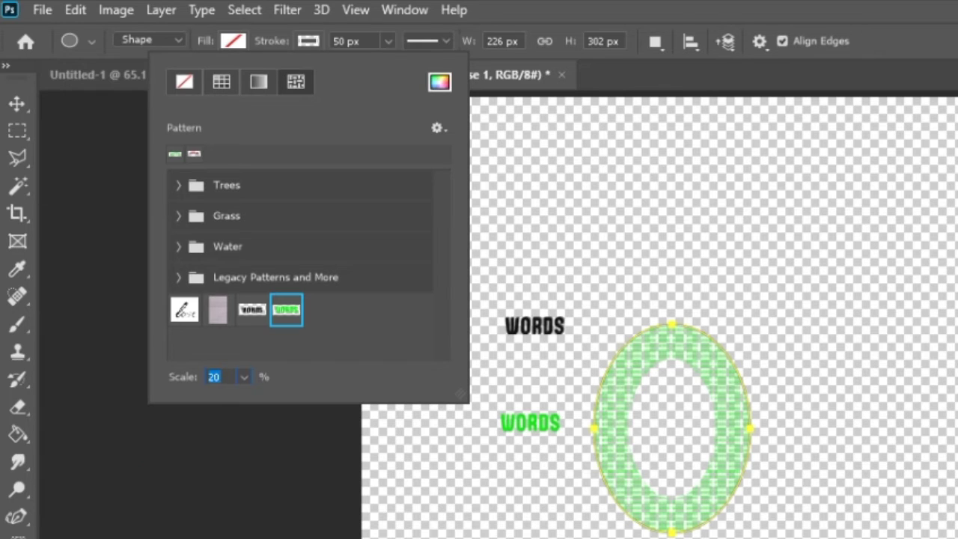
key("Return")
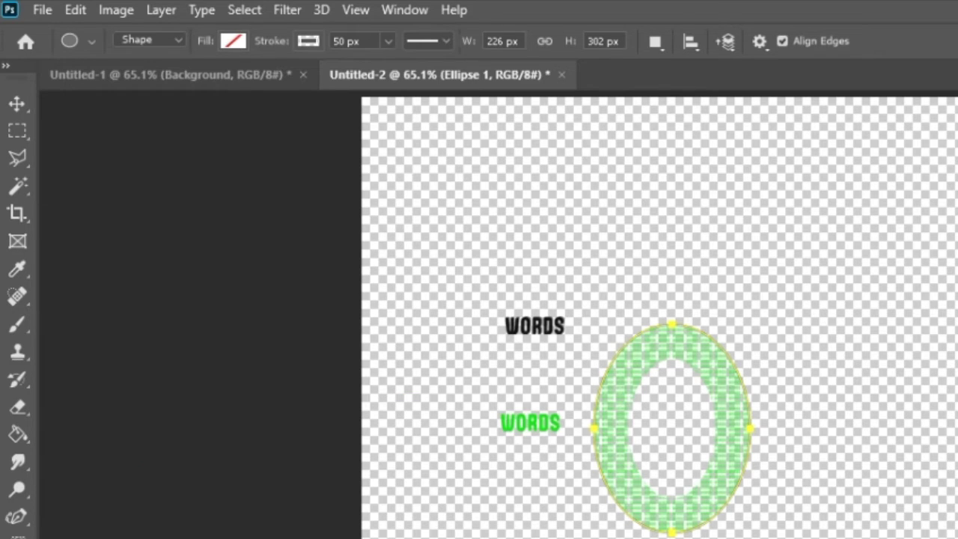
Set the scale of the ellipse's stroke pattern to 56%.
left_click(307, 41)
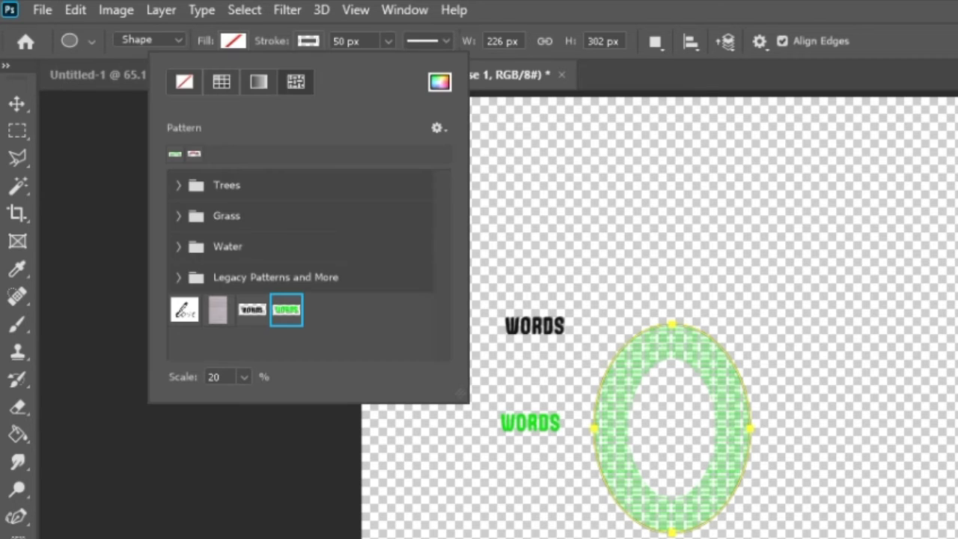
left_click(244, 377)
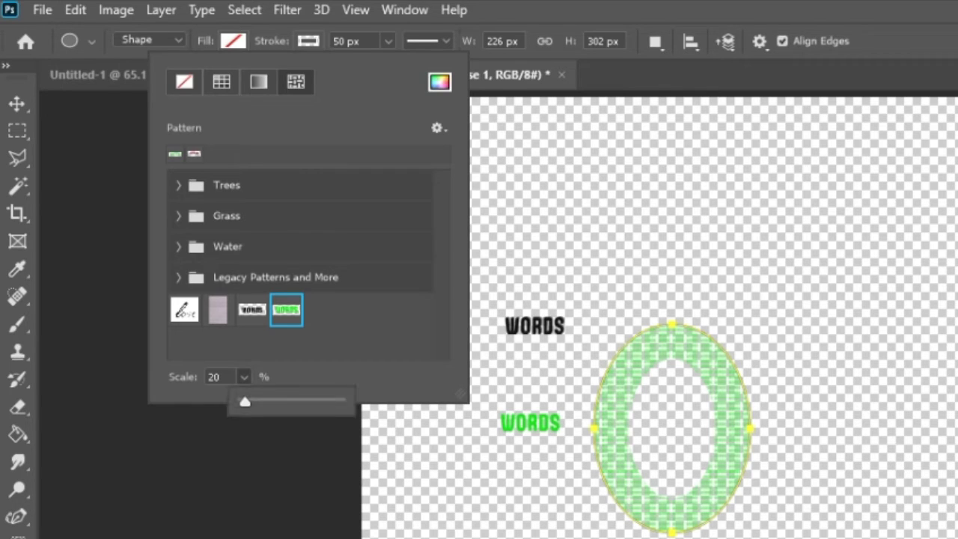
mouse_move(245, 403)
left_mouse_down()
mouse_move(258, 402)
mouse_move(248, 402)
left_mouse_up()
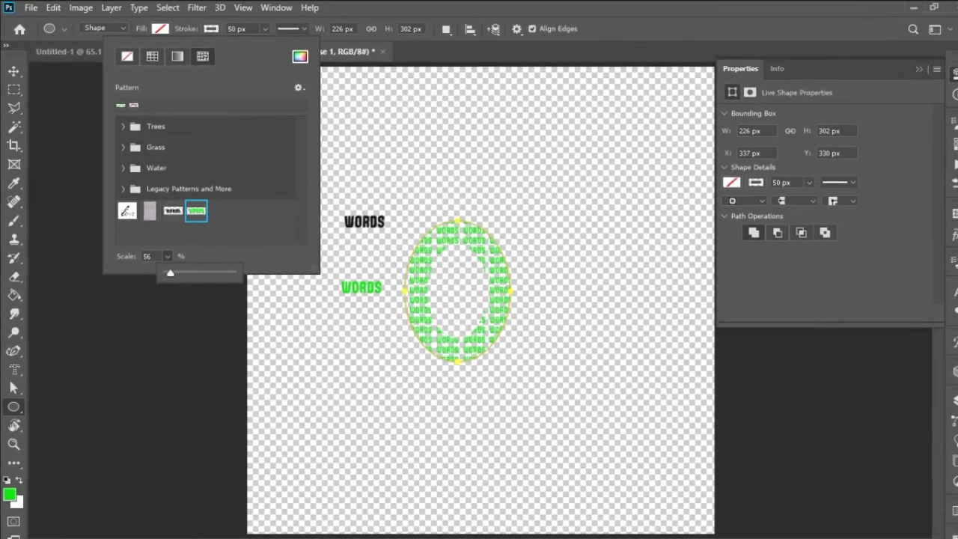
key("Escape")
Draw the musical sharp symbol as a custom shape beside the ellipse, using the green WORDS pattern stroke.
right_click(14, 407)
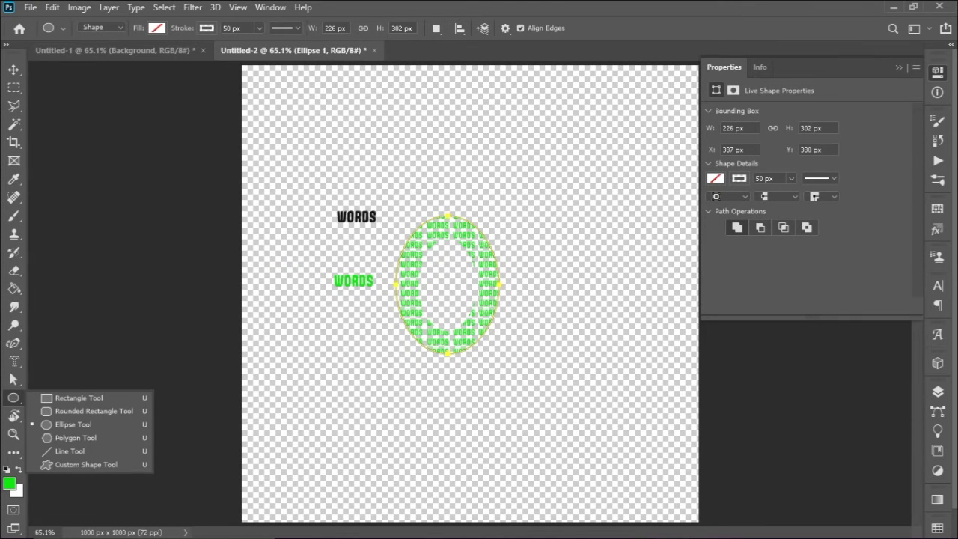
left_click(84, 464)
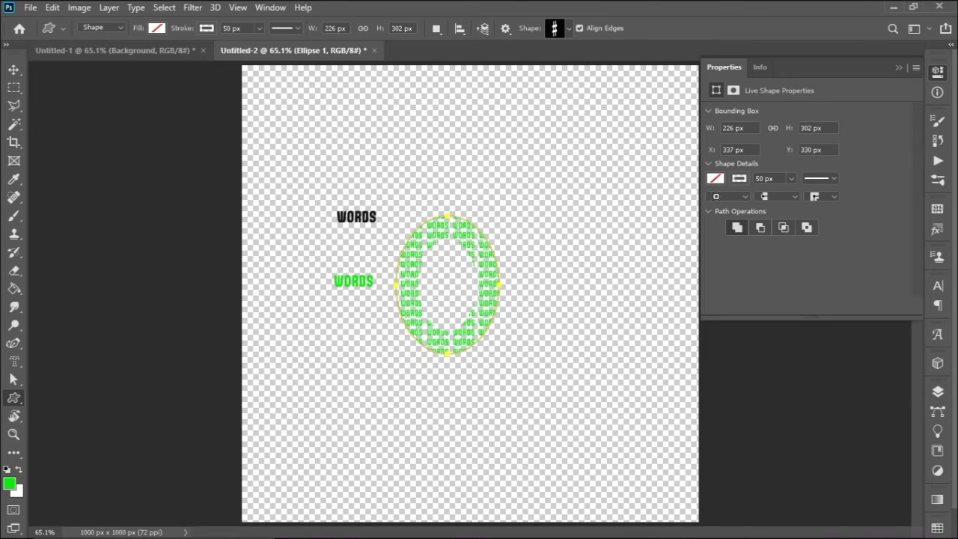
left_click(569, 28)
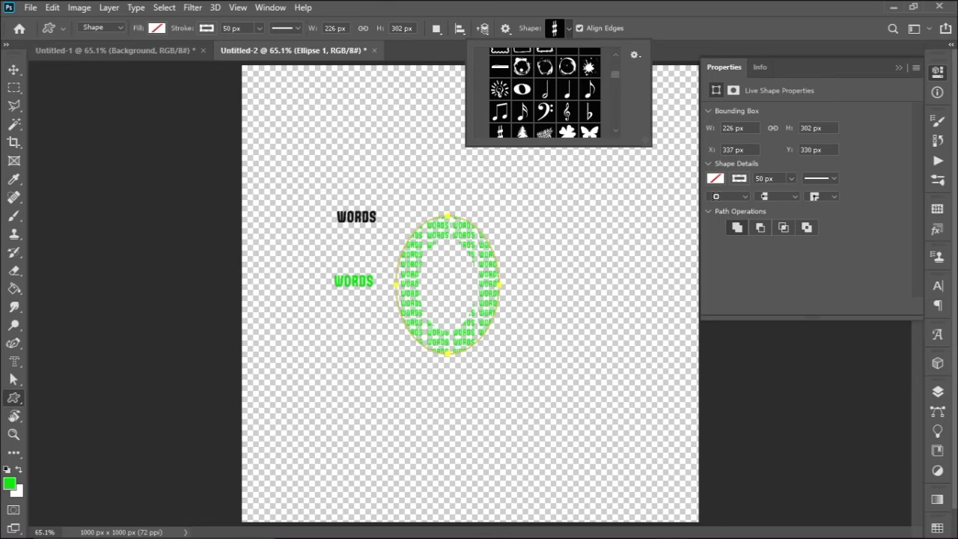
left_click_drag(524, 220, 645, 368)
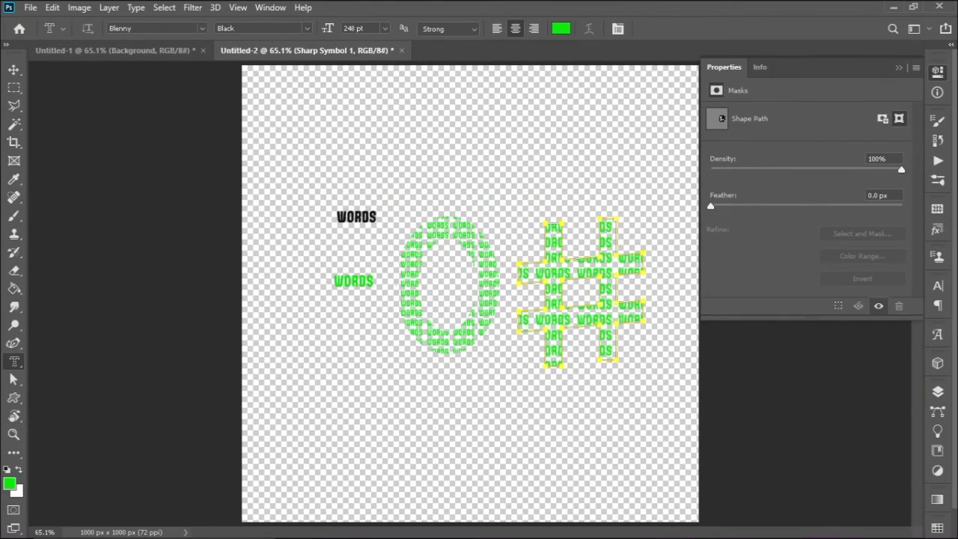
Create a horizontal type mask selection reading "Words" above the shapes, using Blenny Black at 248 pt.
left_click(13, 361)
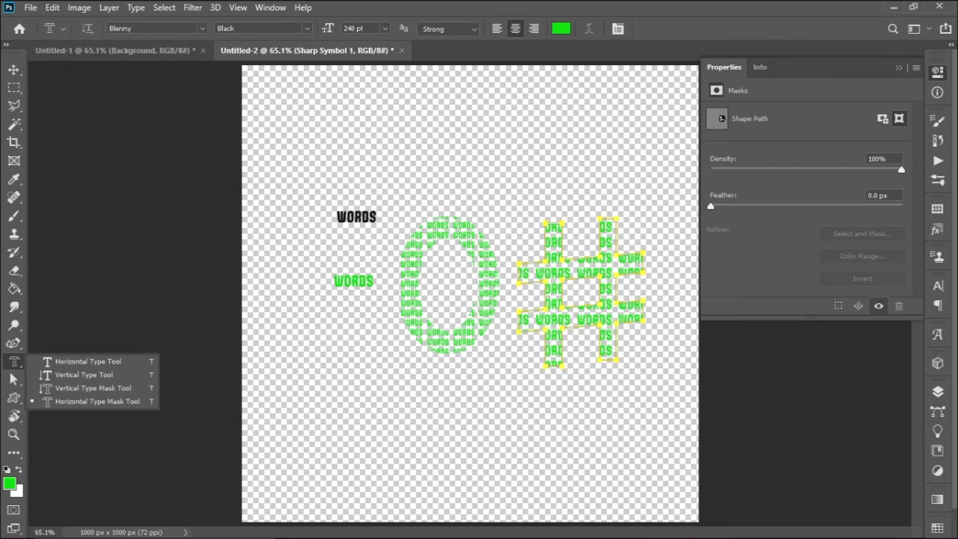
left_click(201, 27)
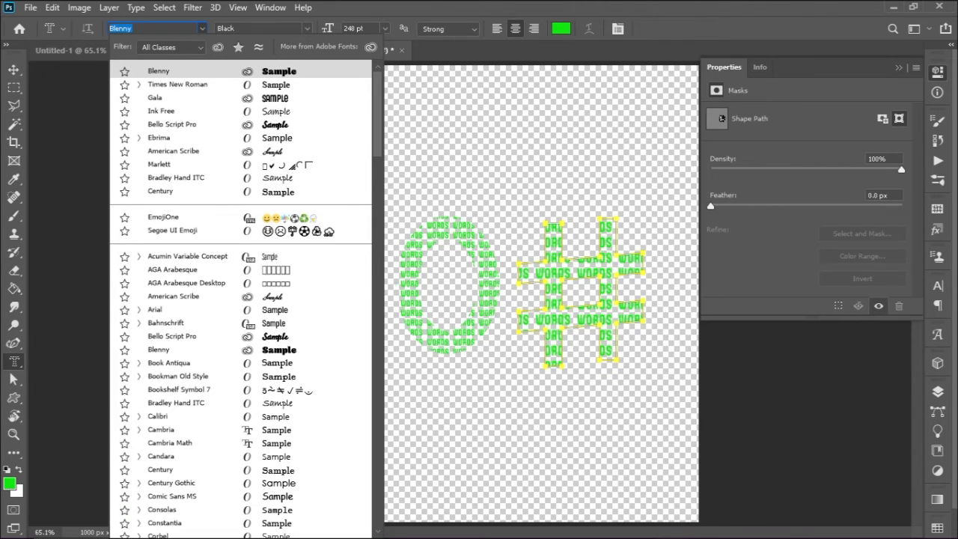
key("Return")
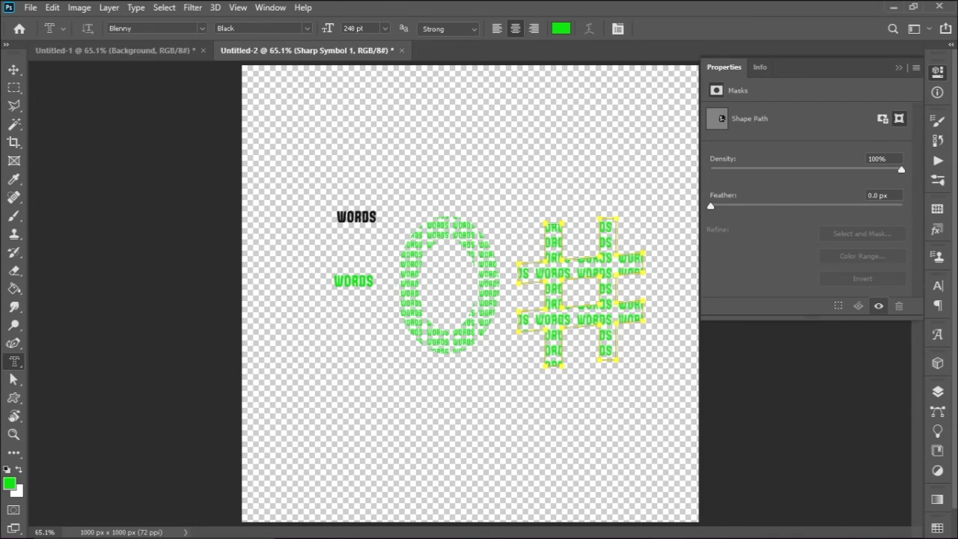
left_click(464, 135)
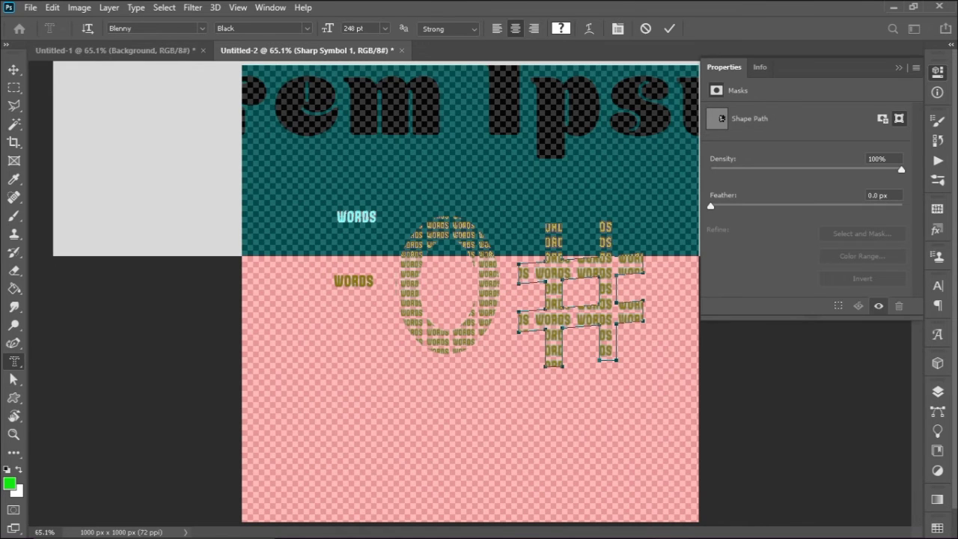
type("Words")
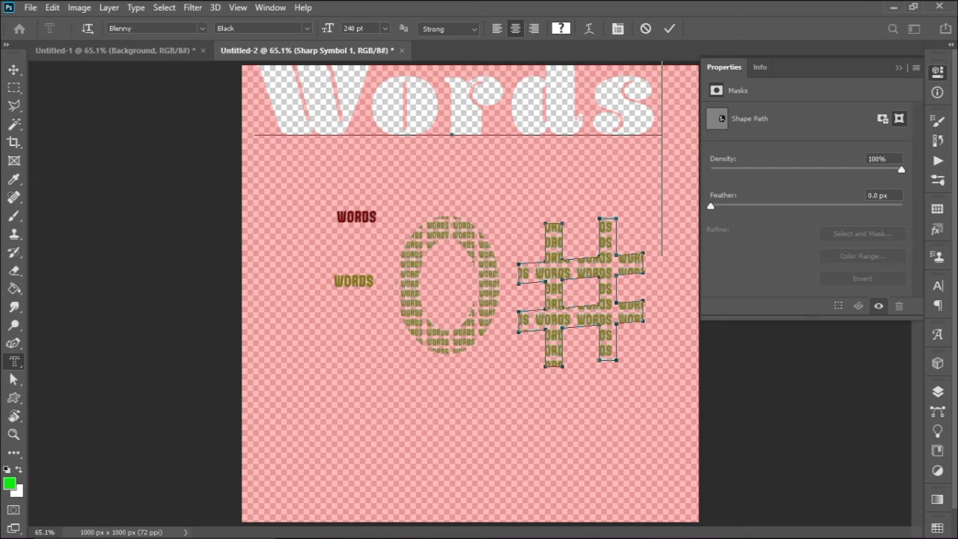
key("ctrl+Return")
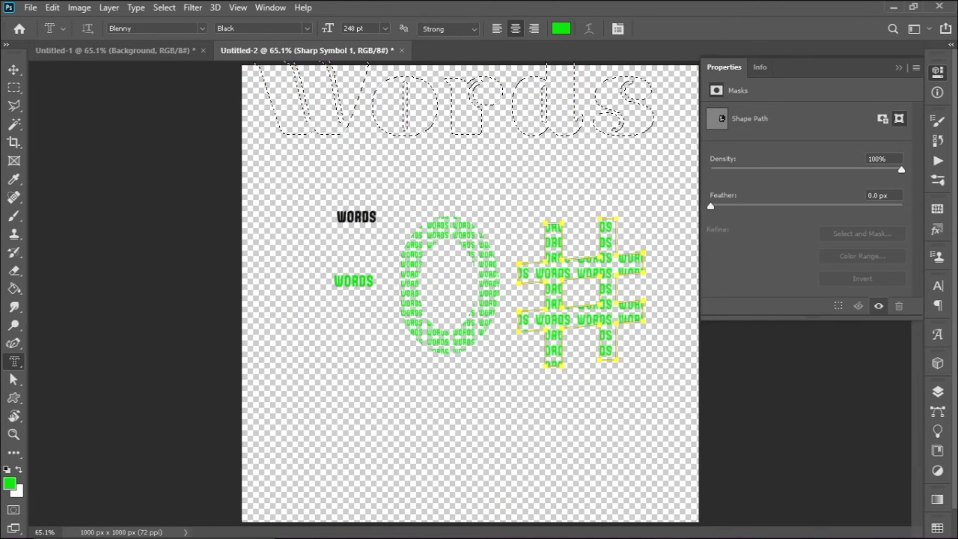
Transform the Words selection, moving it to X 483.50 px, Y 135.50 px so it lies fully inside the canvas.
left_click(164, 8)
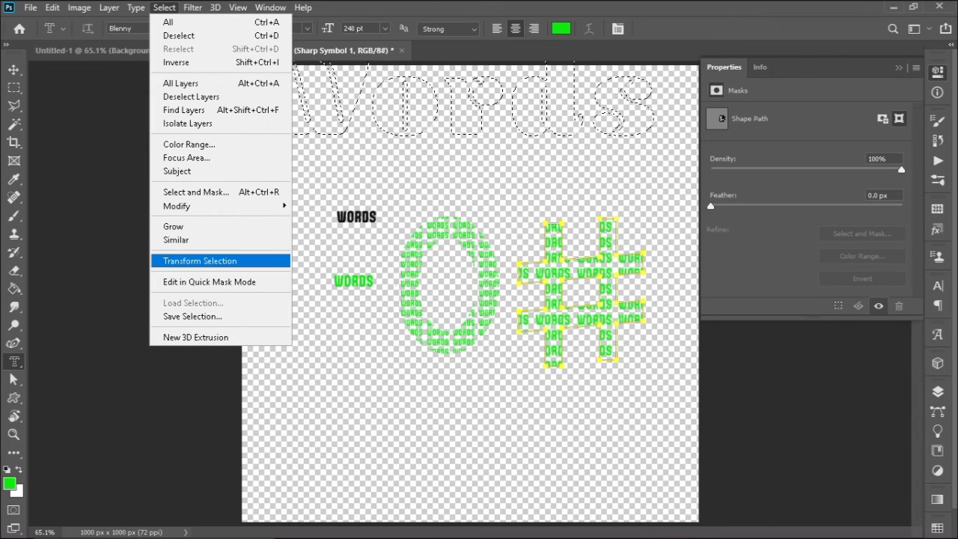
left_click(199, 260)
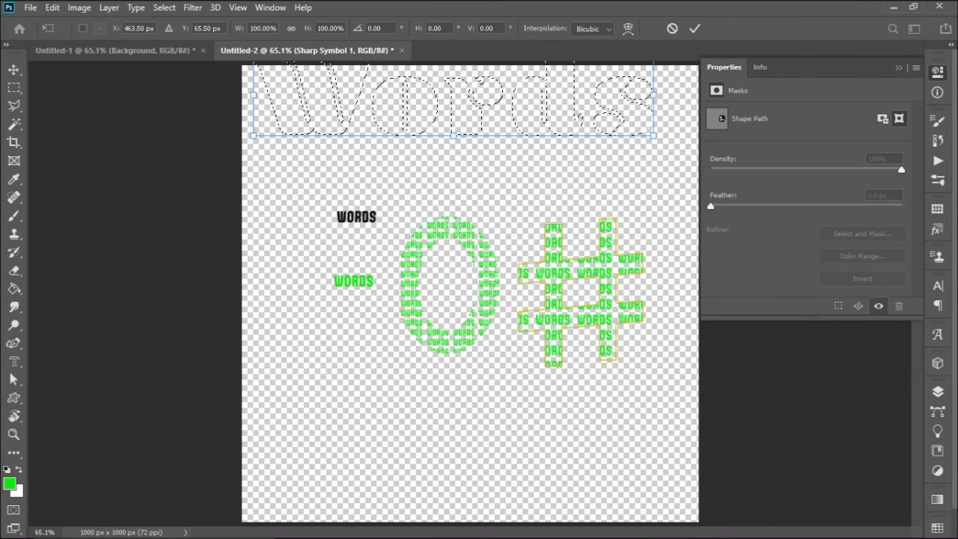
key("shift+Down")
key("shift+Down")
key("shift+Down")
key("shift+Down")
key("shift+Down")
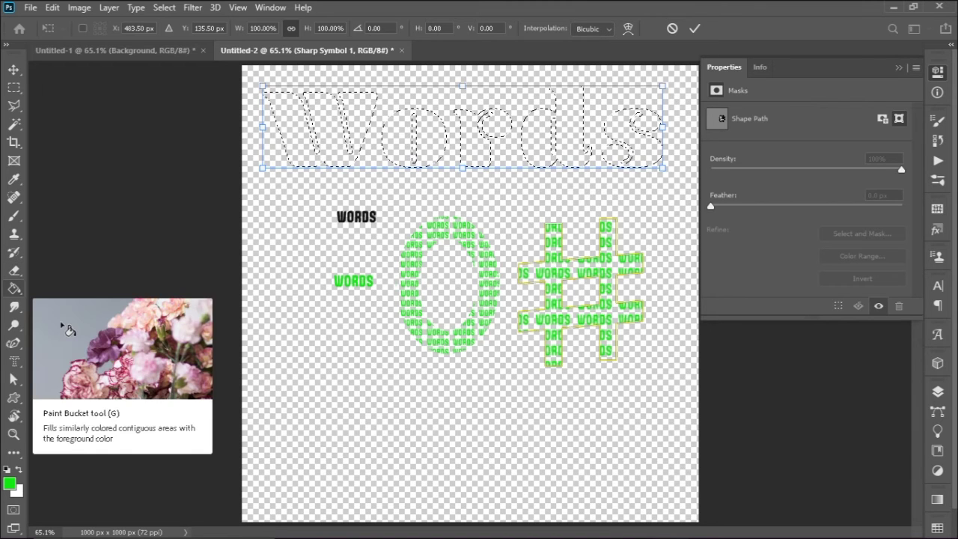
Fill the Words selection on Layer 1 with the black WORDS pattern using the Paint Bucket.
left_click(14, 289)
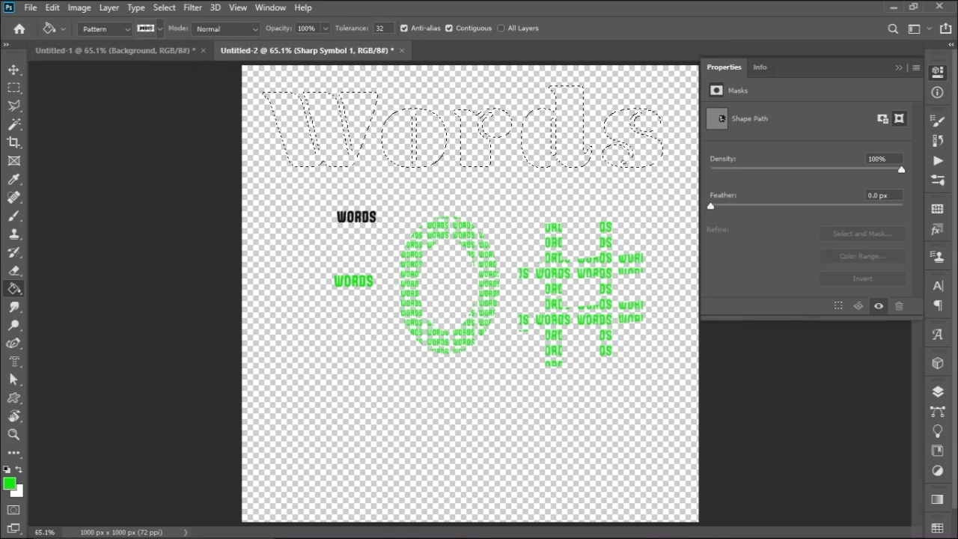
key("F7")
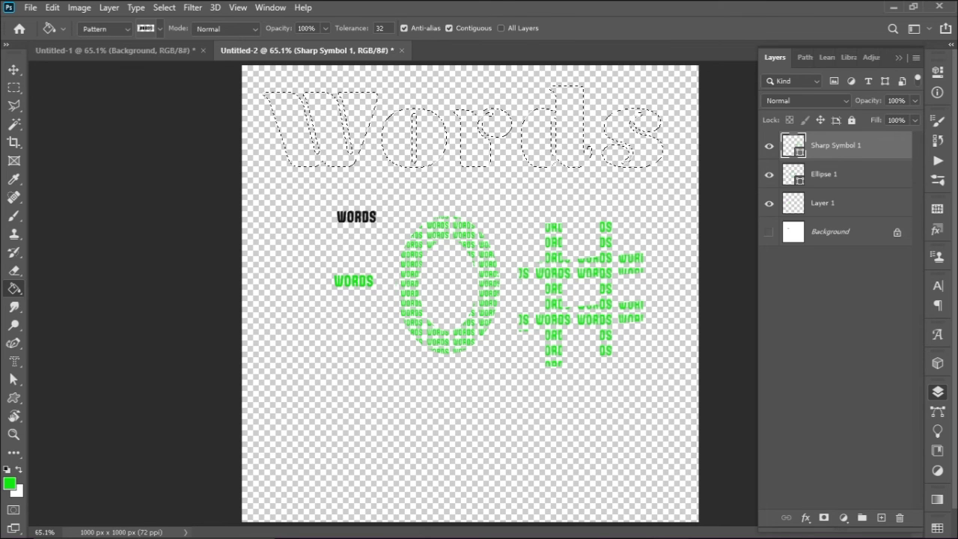
key("alt+bracketleft")
key("alt+bracketleft")
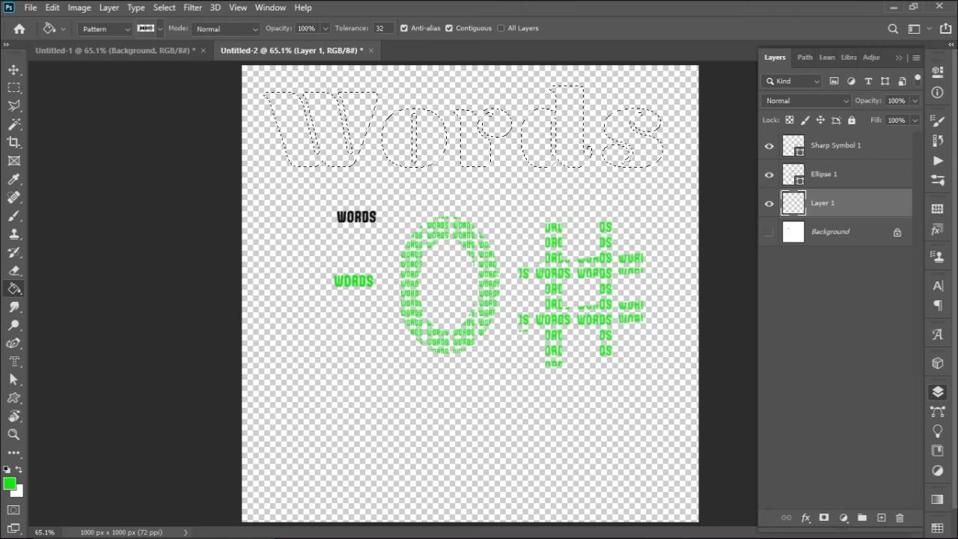
left_click(570, 124)
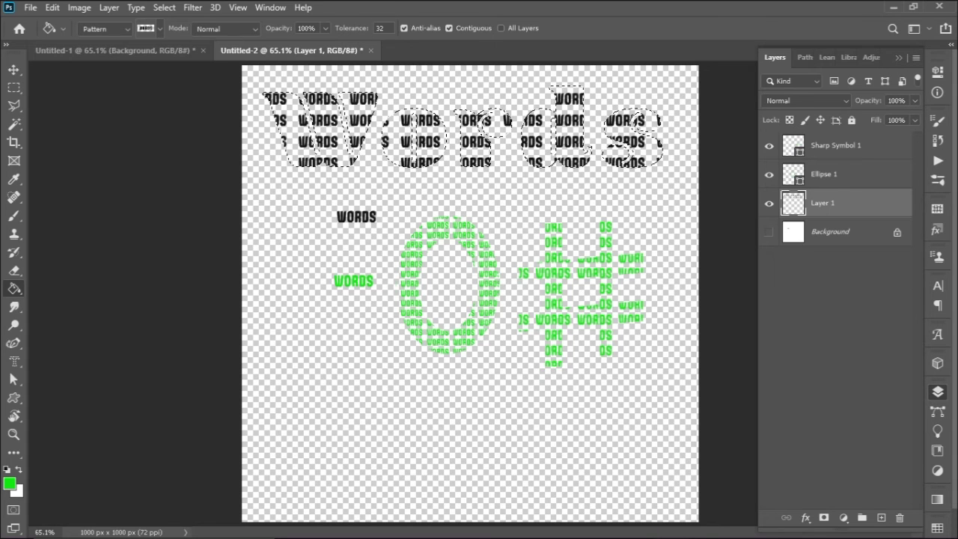
Choose the green WORDS pattern for filling, deselect, and create a type mask selection reading "LOVE" below the shapes.
left_click(160, 28)
left_click(145, 126)
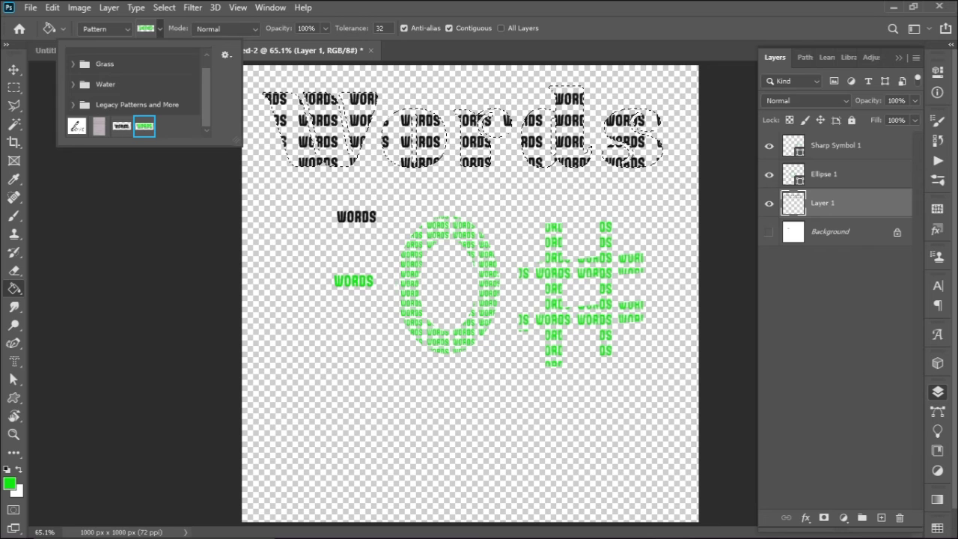
left_click(14, 362)
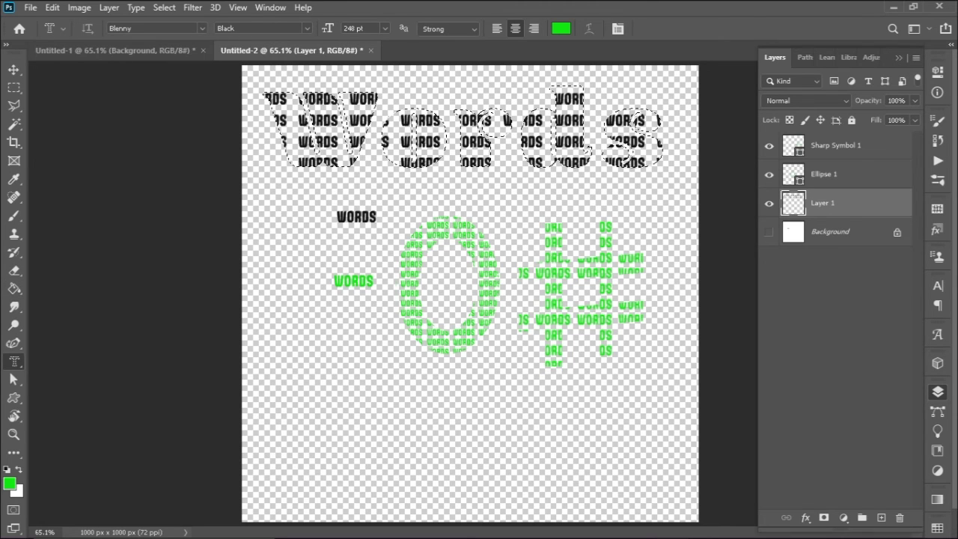
key("ctrl+d")
left_click(502, 456)
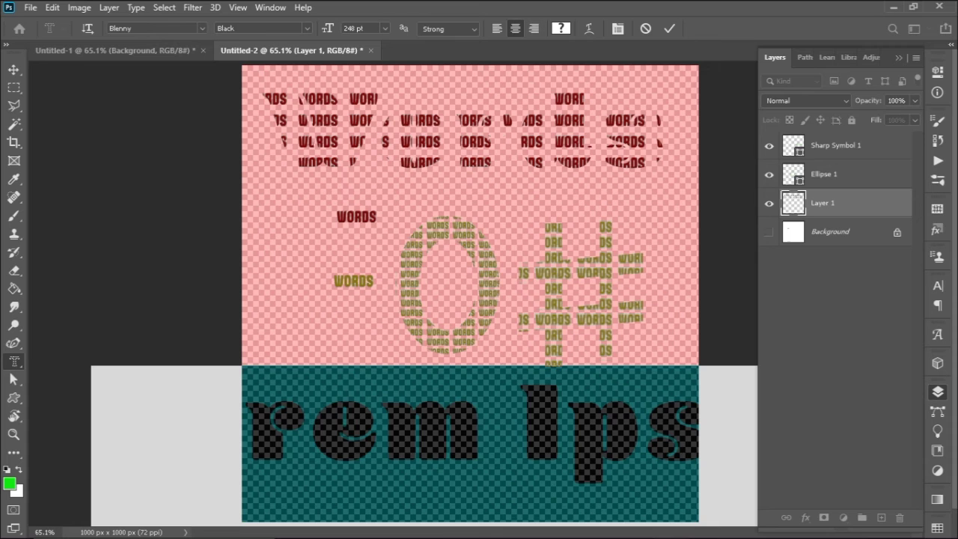
type("LOVE")
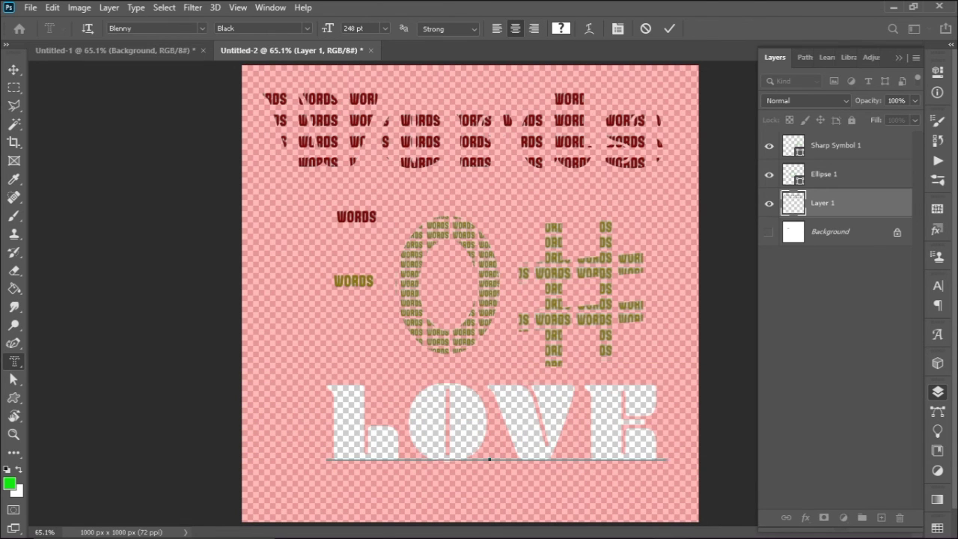
key("ctrl+Return")
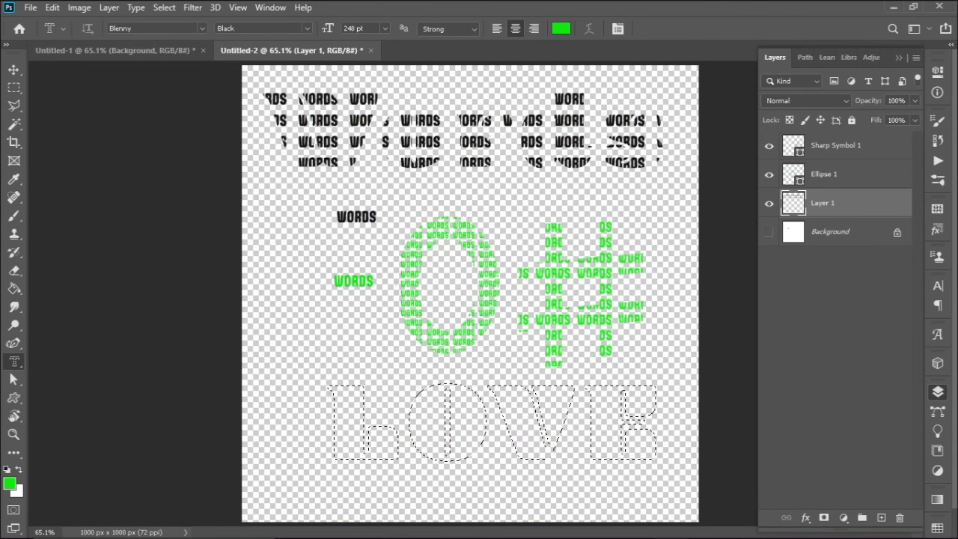
Try filling the LOVE selection with the green WORDS pattern, and undo the fill.
key("g")
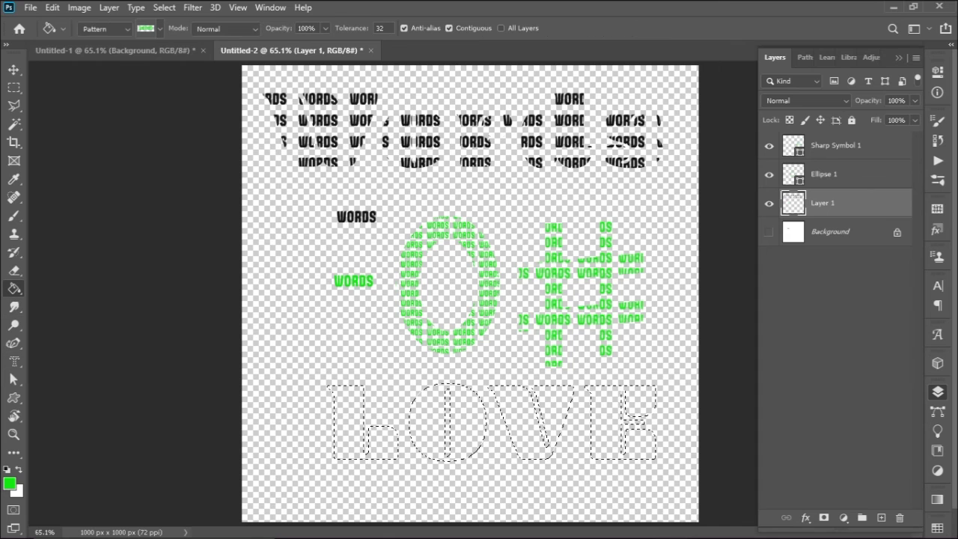
left_click(451, 447)
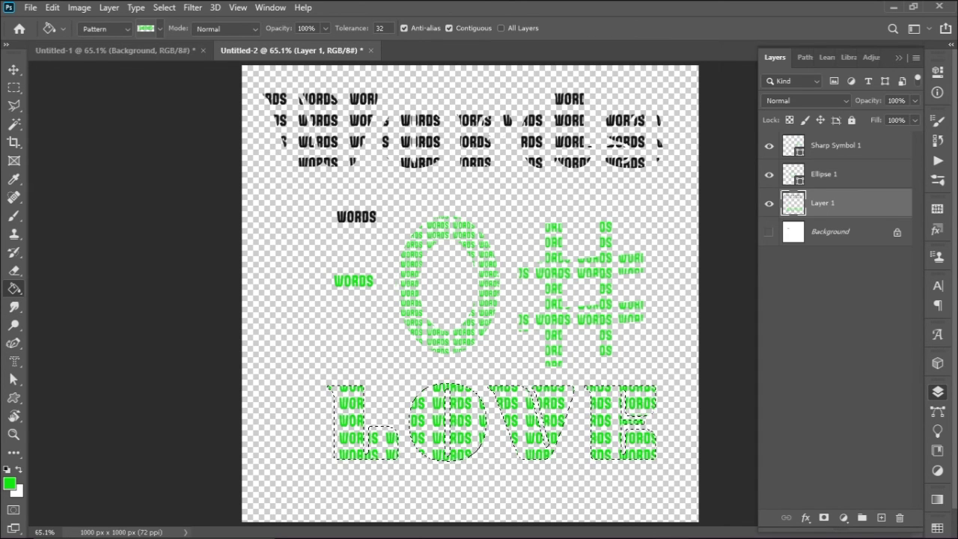
key("ctrl+z")
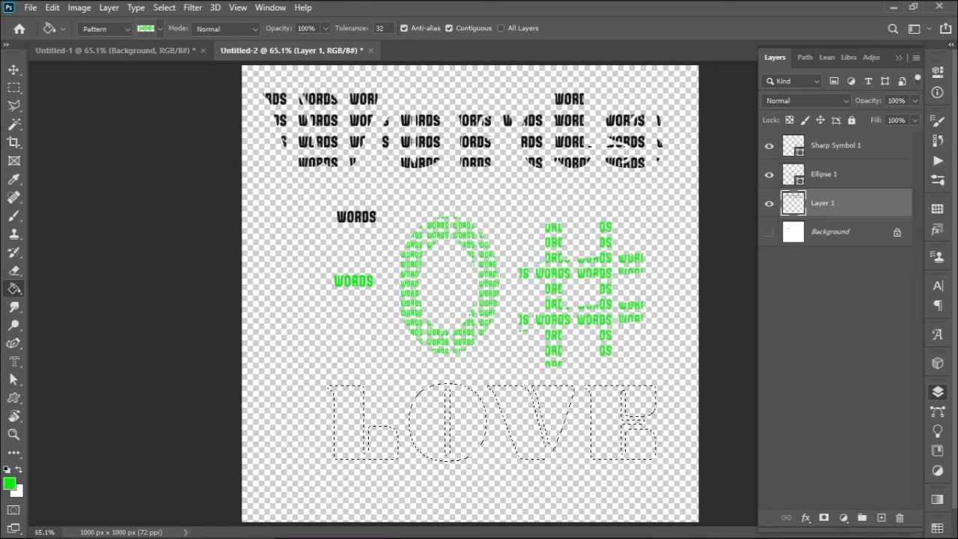
Fill the LOVE selection with the handwritten black-on-white love pattern and reopen the pattern choices.
left_click(160, 29)
left_click(77, 126)
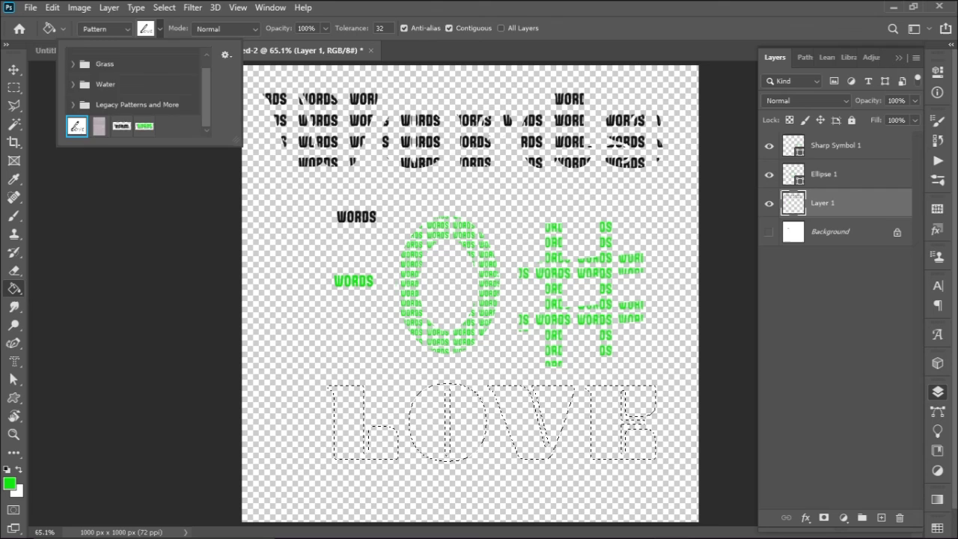
left_click(449, 423)
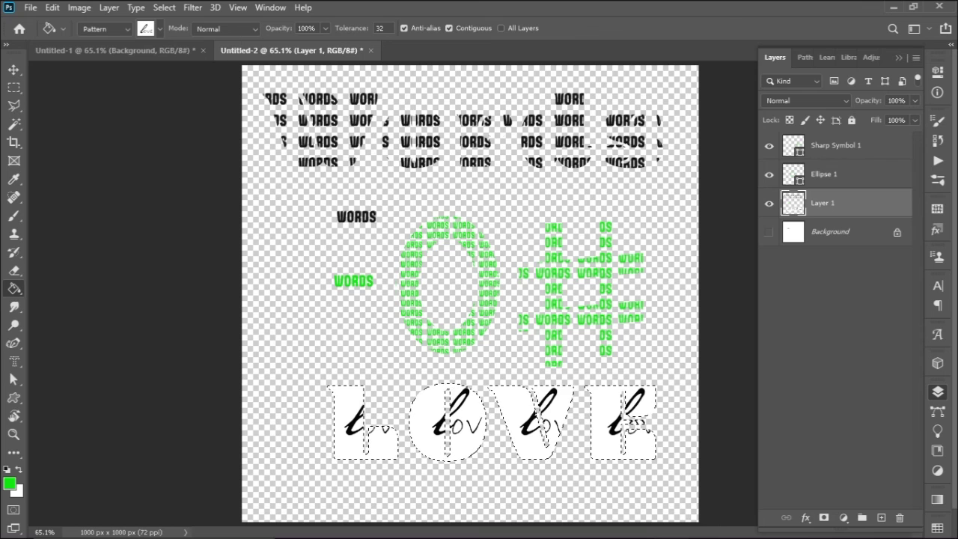
left_click(146, 28)
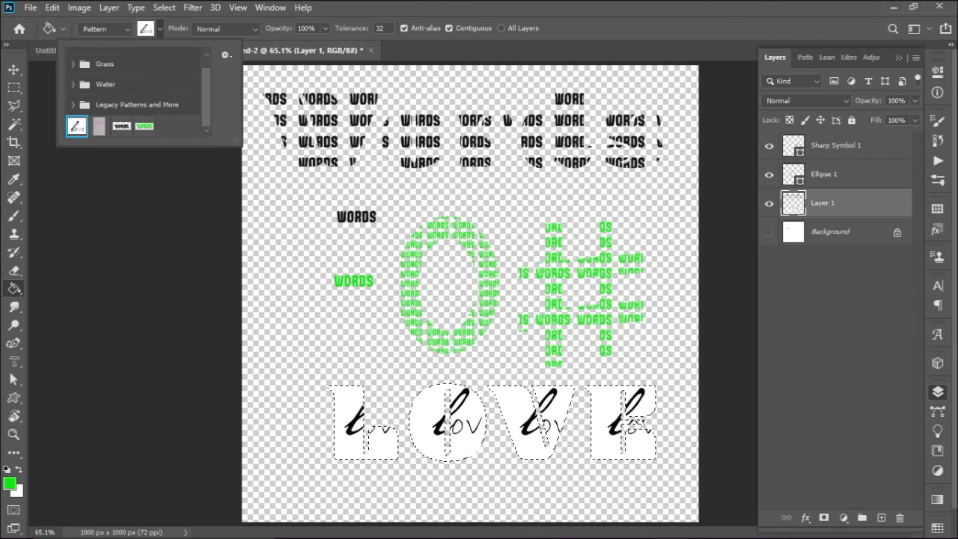